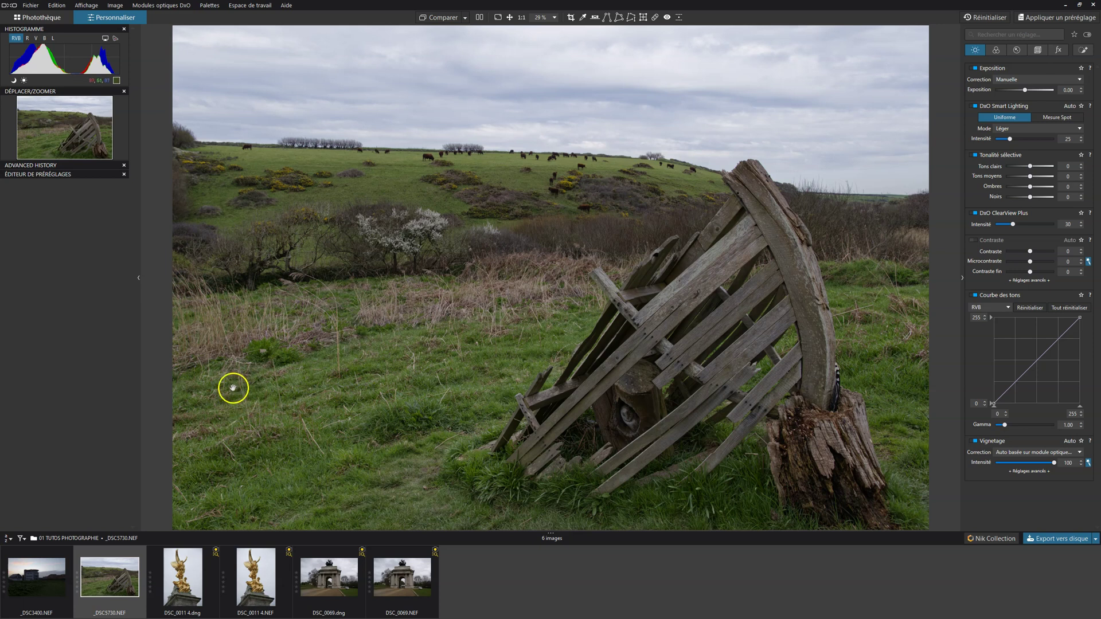
Step: Create a luminosity mask sampled from the bright clouds in the sky, and hide its black-and-white view and overlay
left_click(1086, 50)
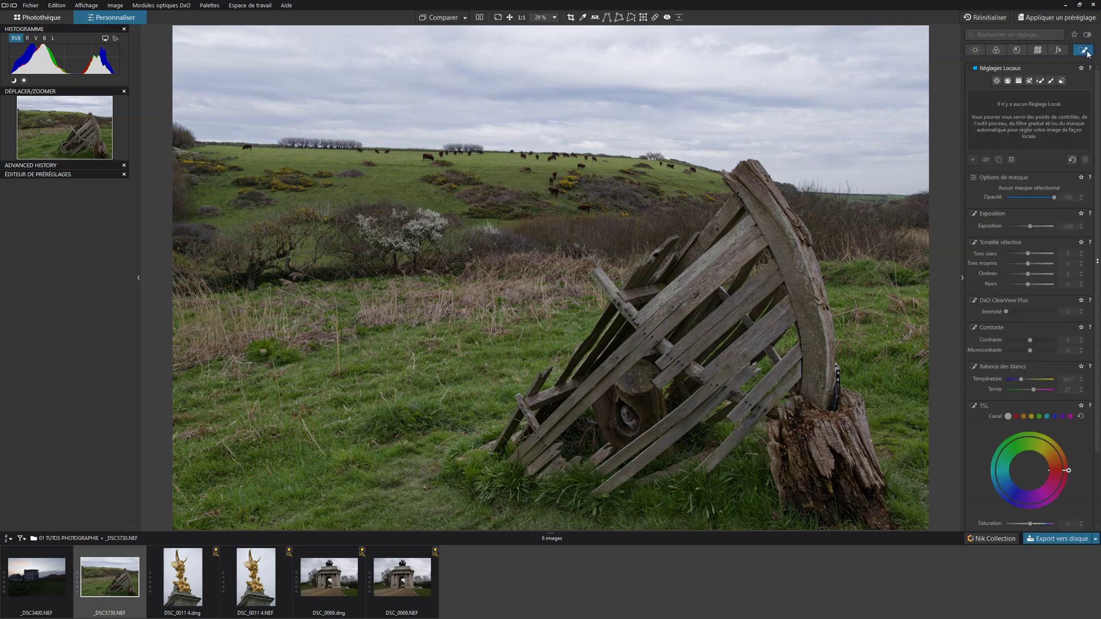
left_click(1031, 82)
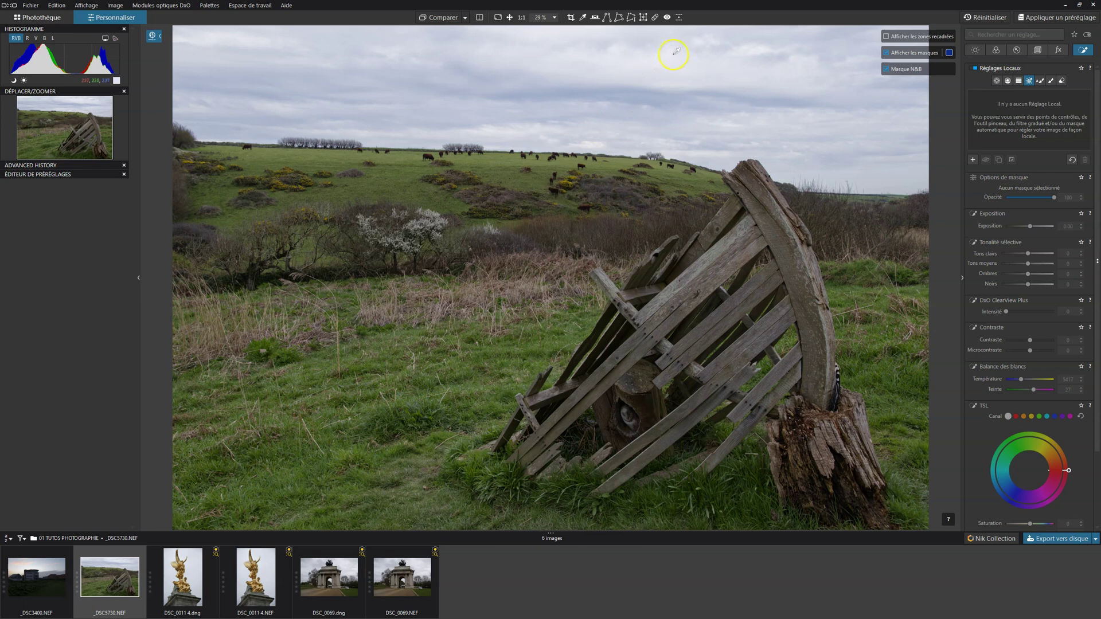
left_click(664, 58)
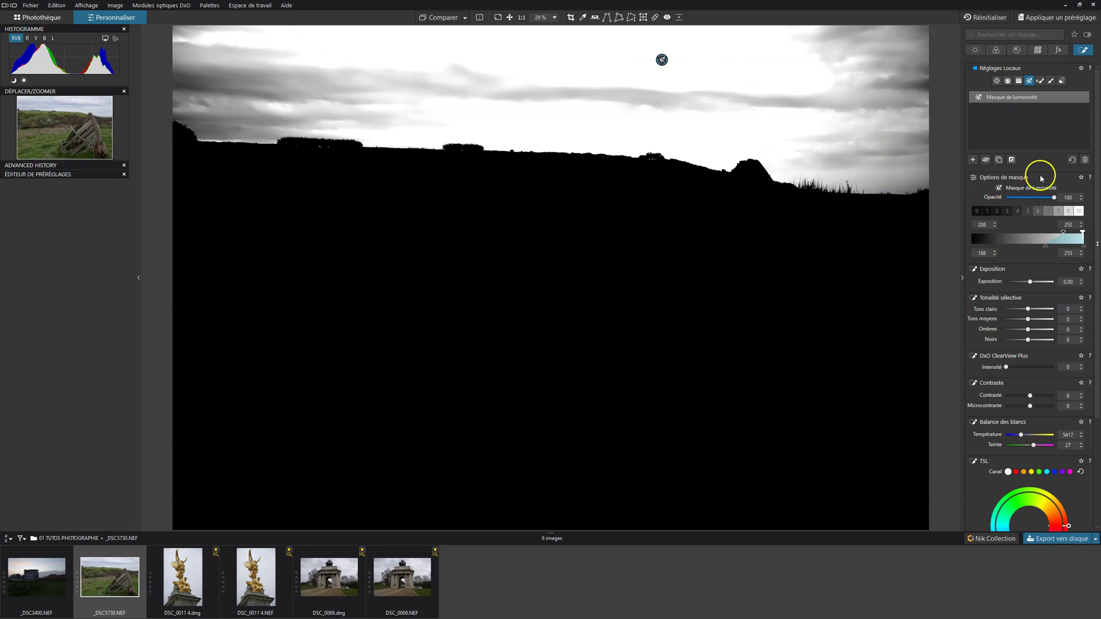
left_click(886, 70)
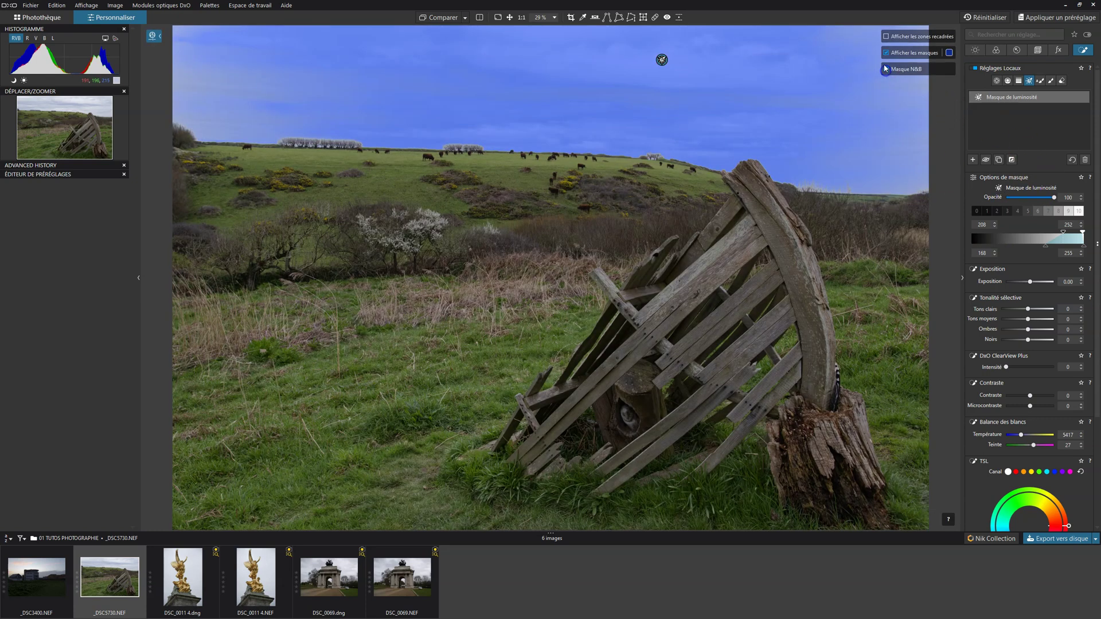
left_click(886, 53)
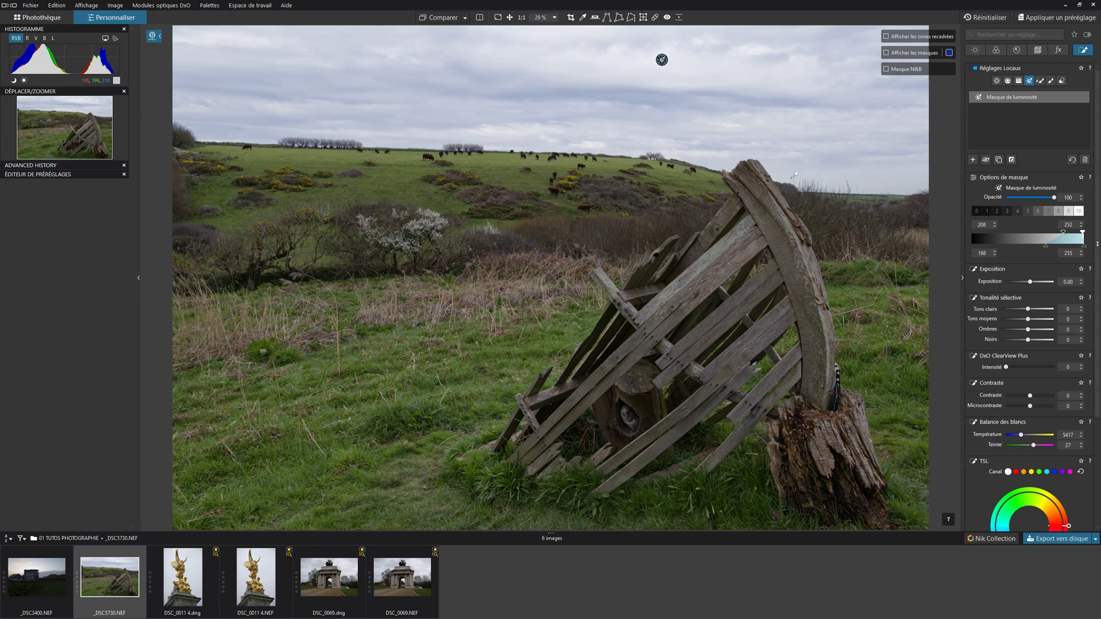
Step: Try a slight exposure change on the sky's luminosity mask and reset it to 0
scroll(1017, 301, "down", 1)
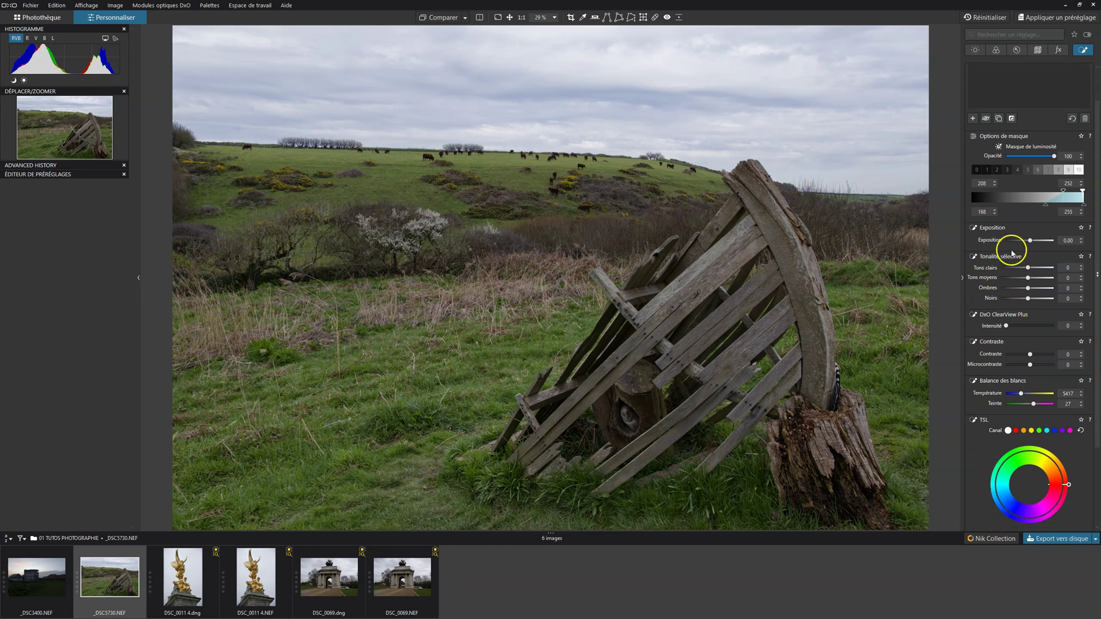
scroll(1012, 246, "down", 2)
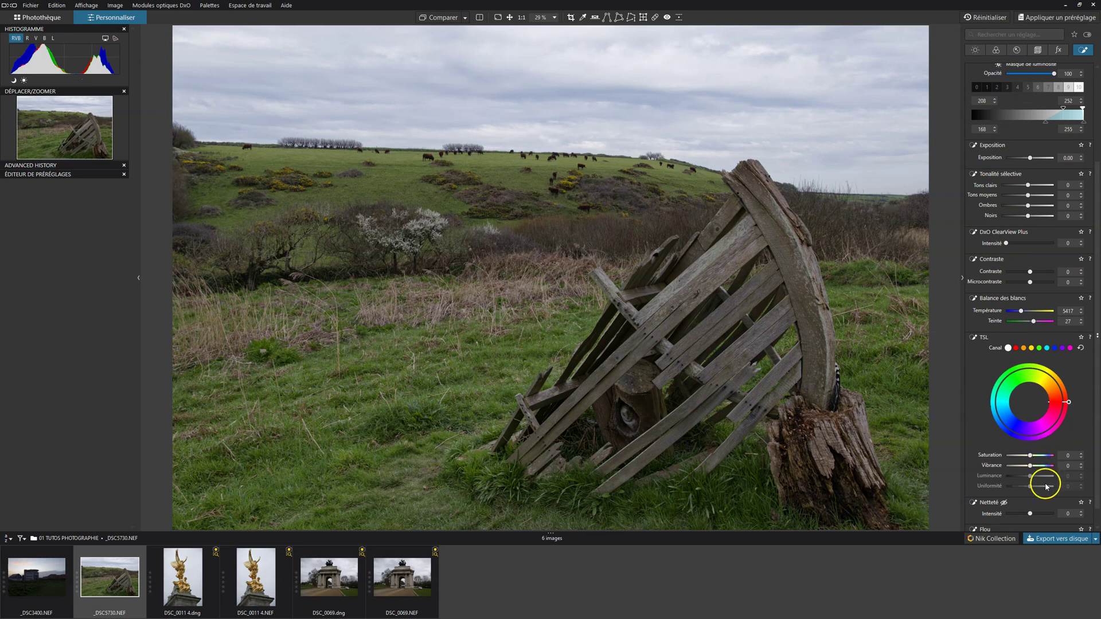
scroll(1045, 484, "up", 2)
left_click_drag(1029, 220, 1025, 222)
double_click(1023, 221)
Step: Try lowering the luminosity mask's midtones to -40 and shifting its hue, resetting both adjustments
left_click(1028, 248)
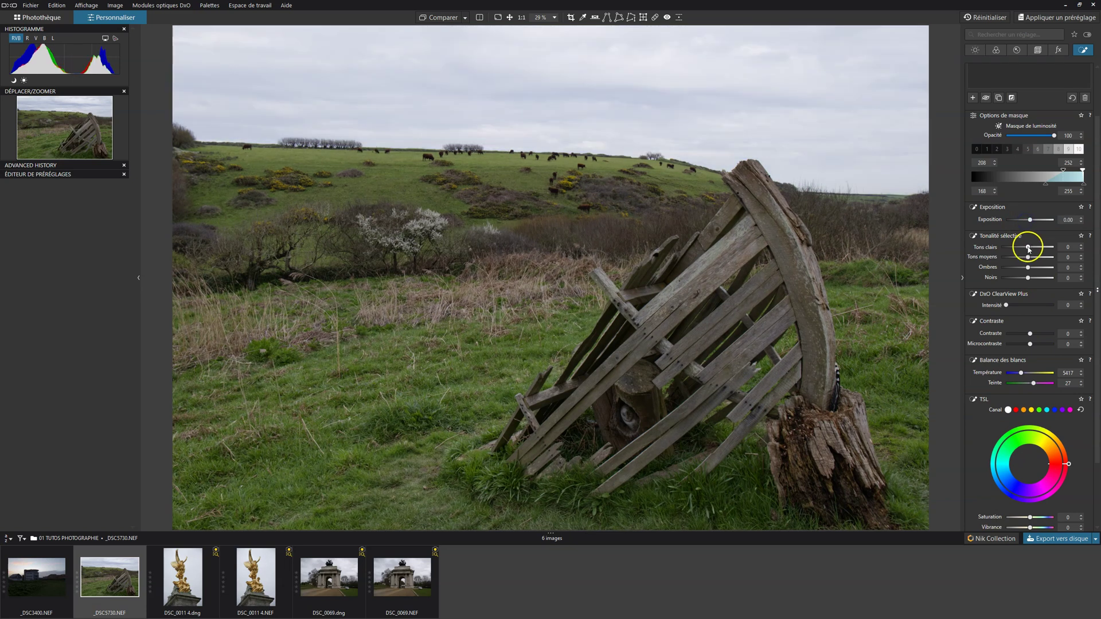
mouse_move(1028, 248)
left_mouse_down()
mouse_move(1014, 246)
mouse_move(1028, 247)
mouse_move(1018, 259)
left_mouse_up()
left_click(1029, 257)
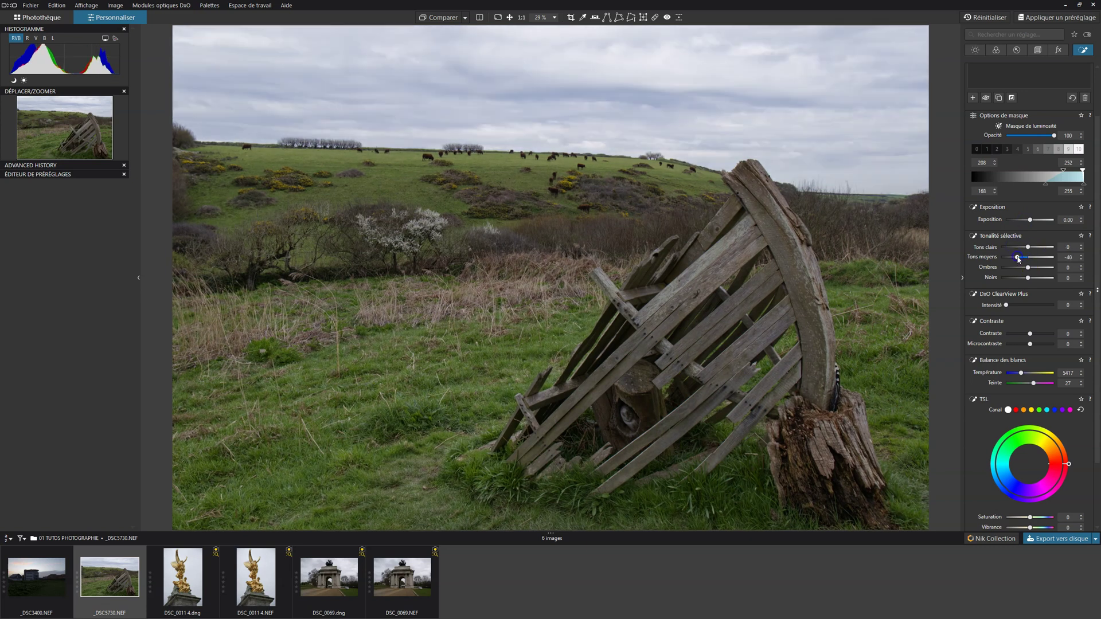
double_click(1018, 258)
mouse_move(1041, 366)
left_mouse_down()
mouse_move(1025, 436)
mouse_move(1030, 481)
mouse_move(1066, 466)
mouse_move(1049, 419)
mouse_move(1070, 464)
mouse_move(1067, 452)
left_mouse_up()
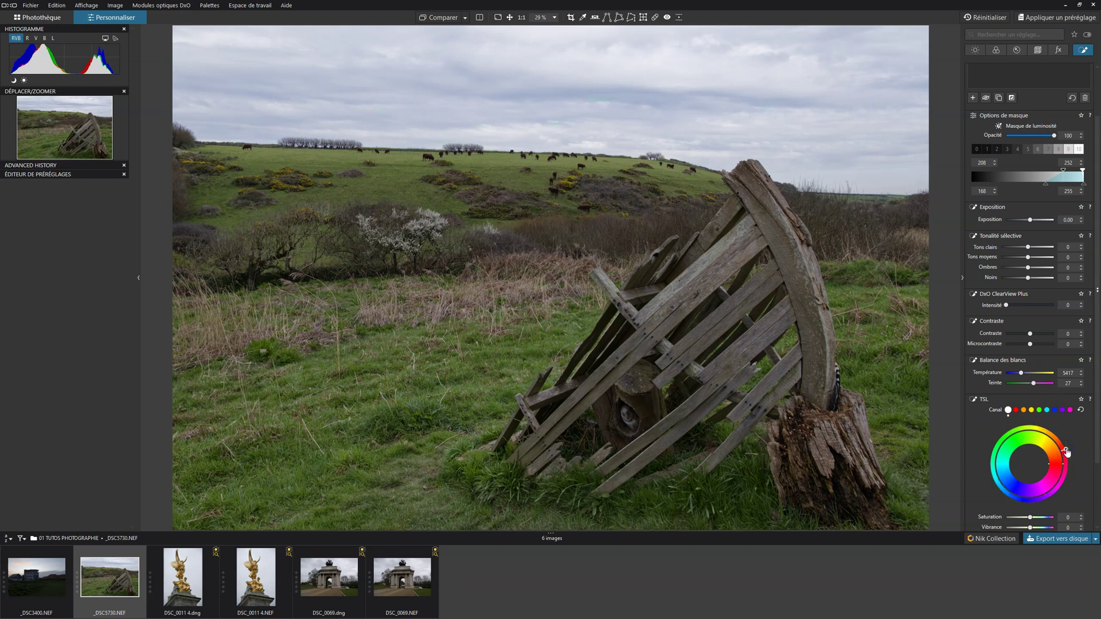
left_click(1066, 453)
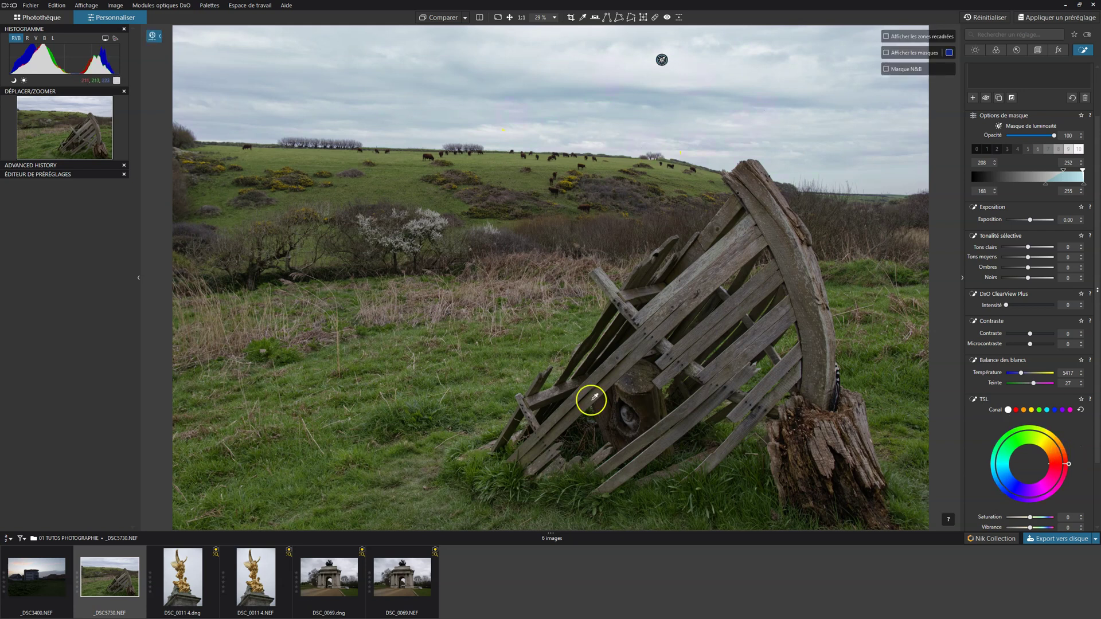
left_click(752, 339)
left_click(744, 310)
left_click(580, 425)
left_click(778, 384)
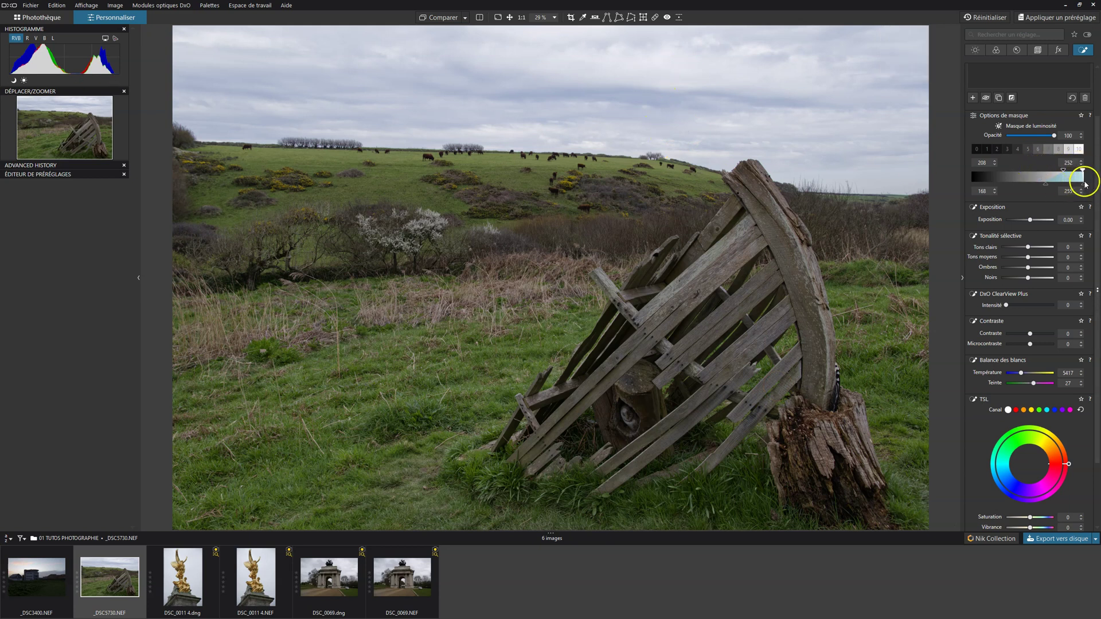
Step: Select tonal zone 9 for the luminosity mask and display the mask in black and white
left_click(1066, 149)
left_click(887, 67)
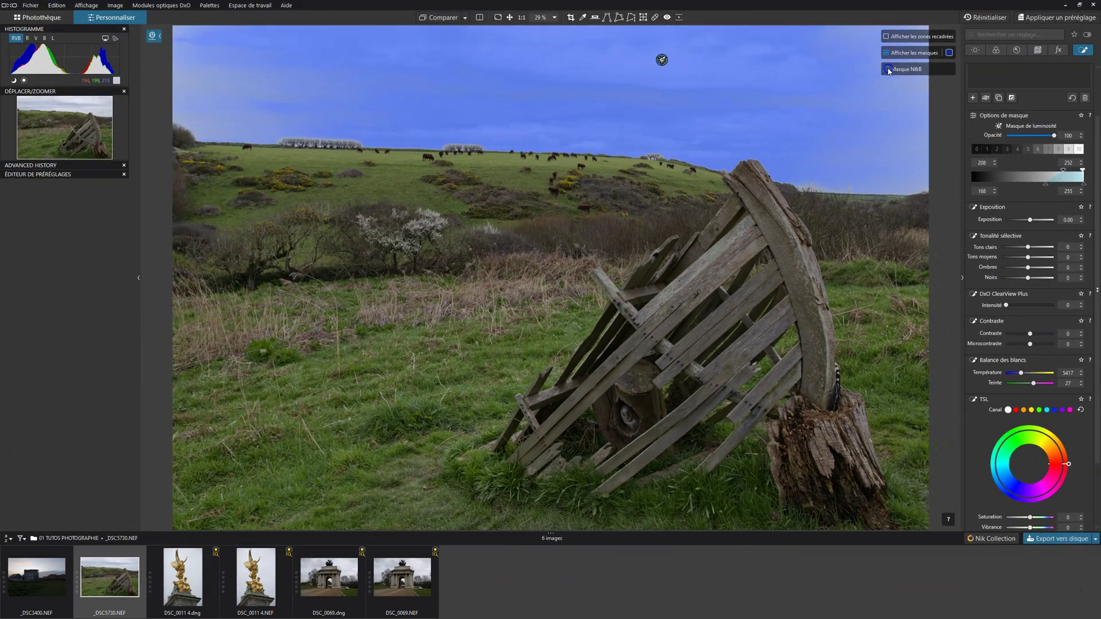
left_click(888, 70)
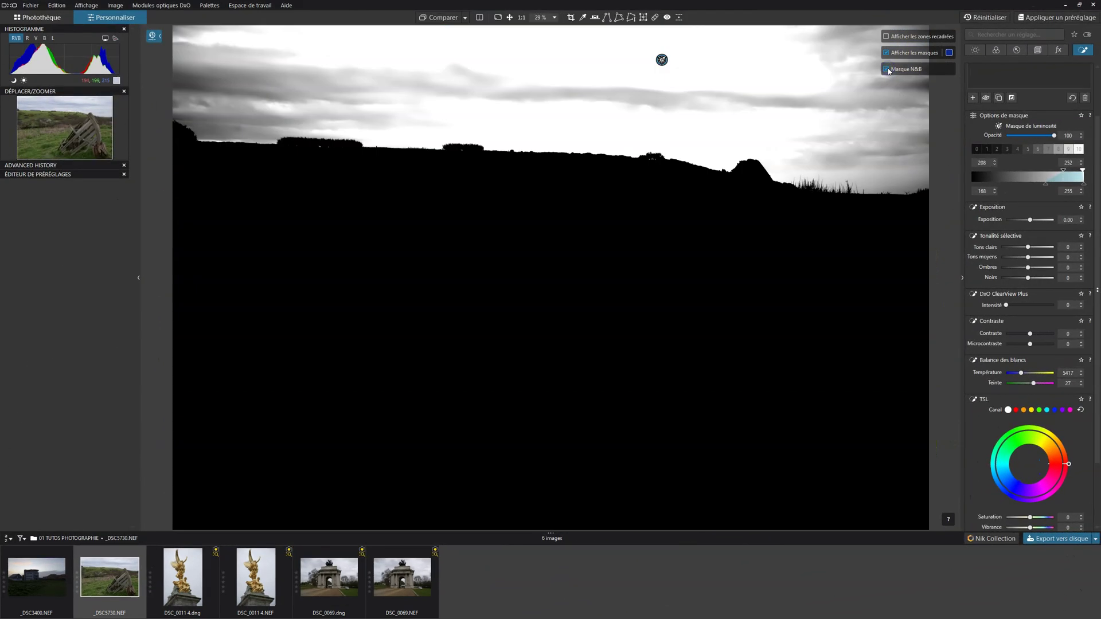
Step: Try the luminosity mask's tonal zones one after another, from zone 0 up to zone 10, comparing the areas they select
left_click(976, 150)
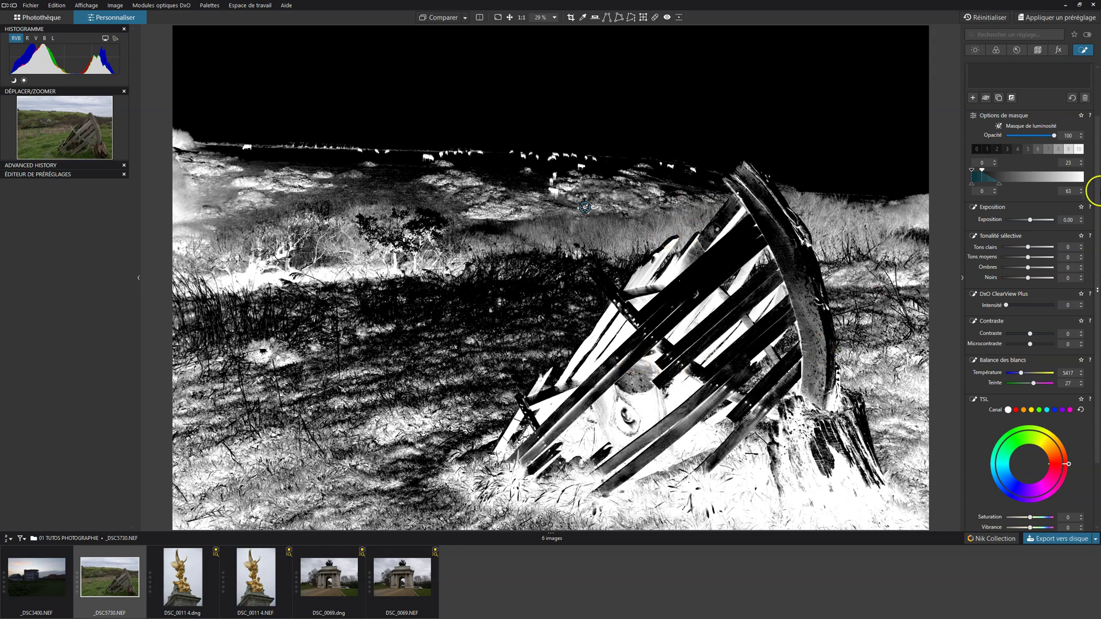
left_click(1079, 150)
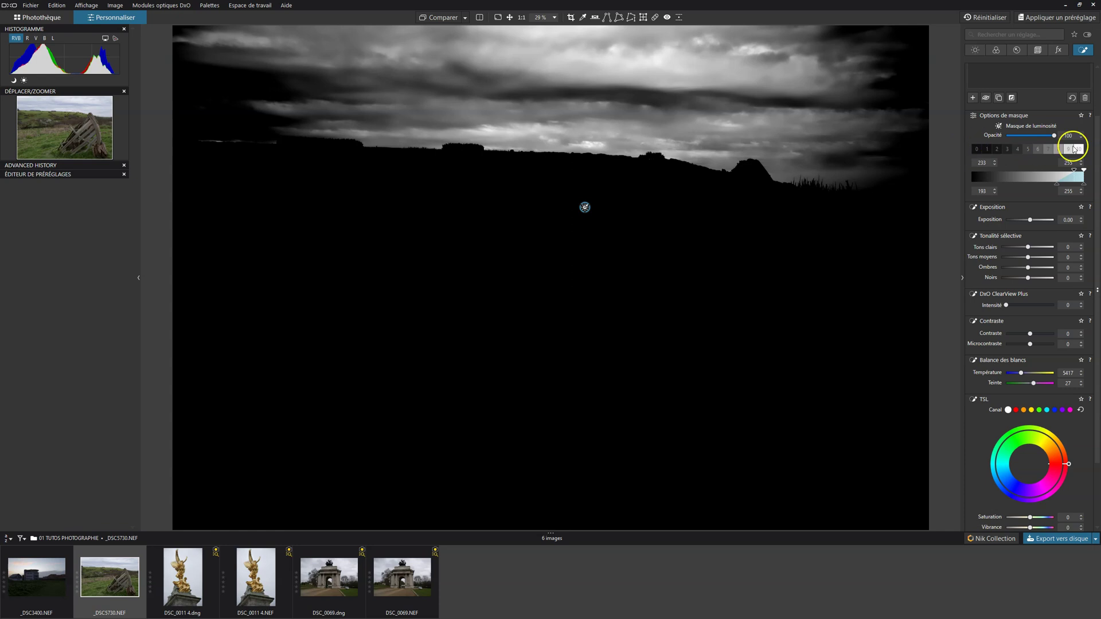
left_click(986, 150)
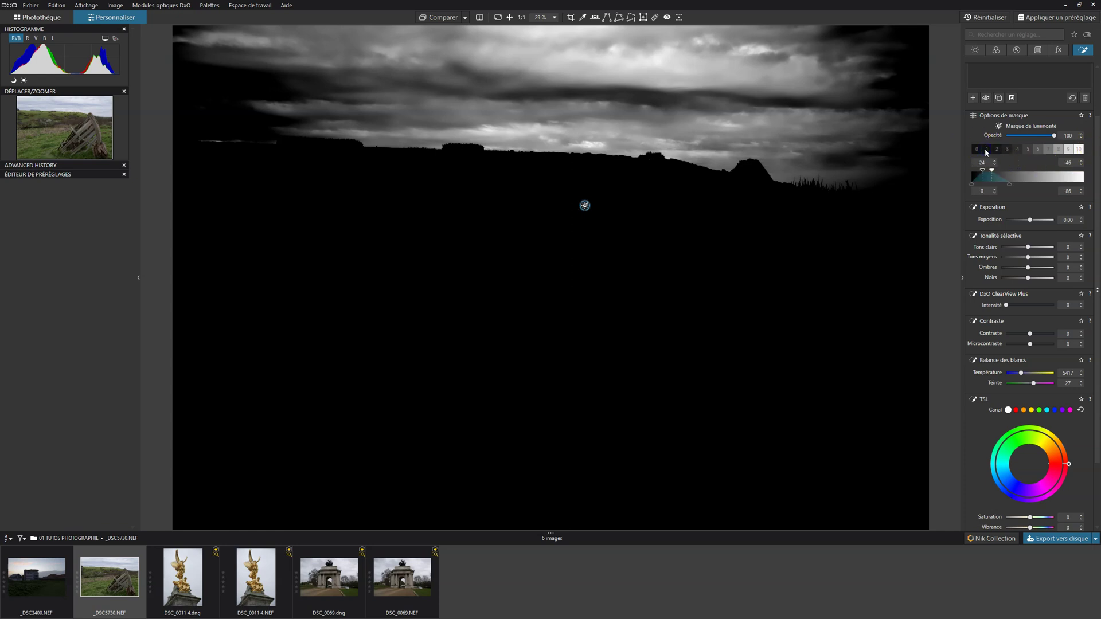
left_click(998, 150)
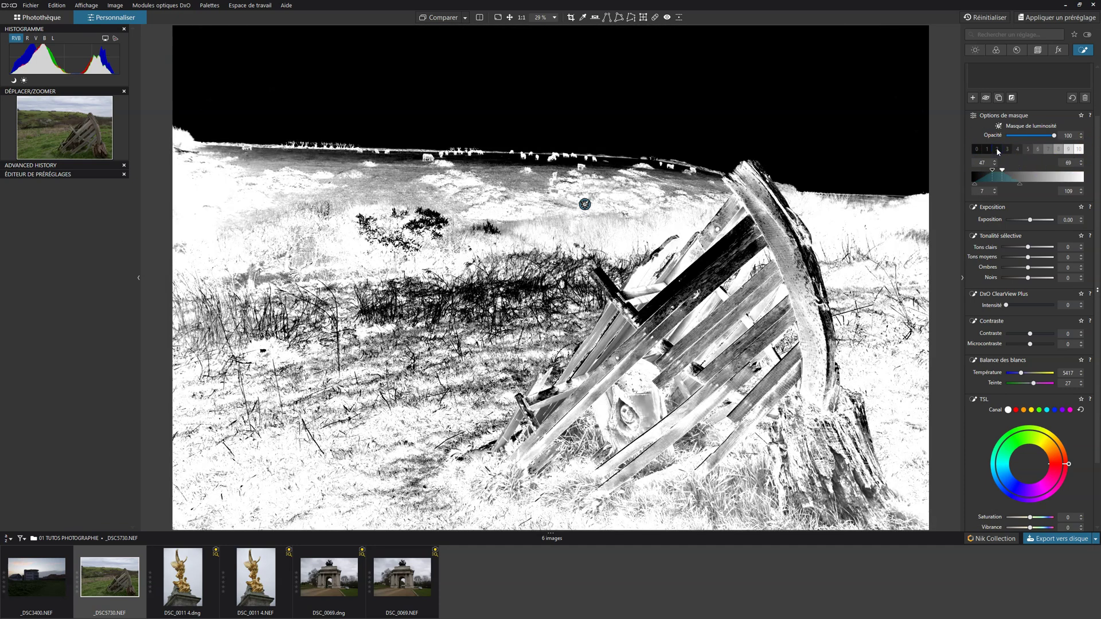
left_click(1009, 149)
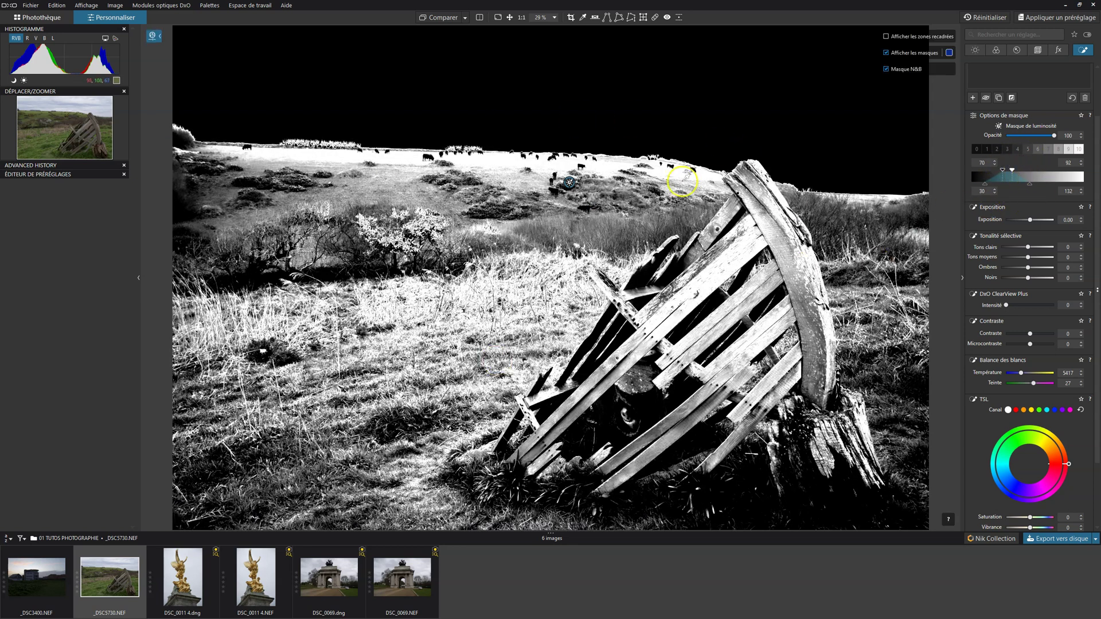
left_click(1017, 150)
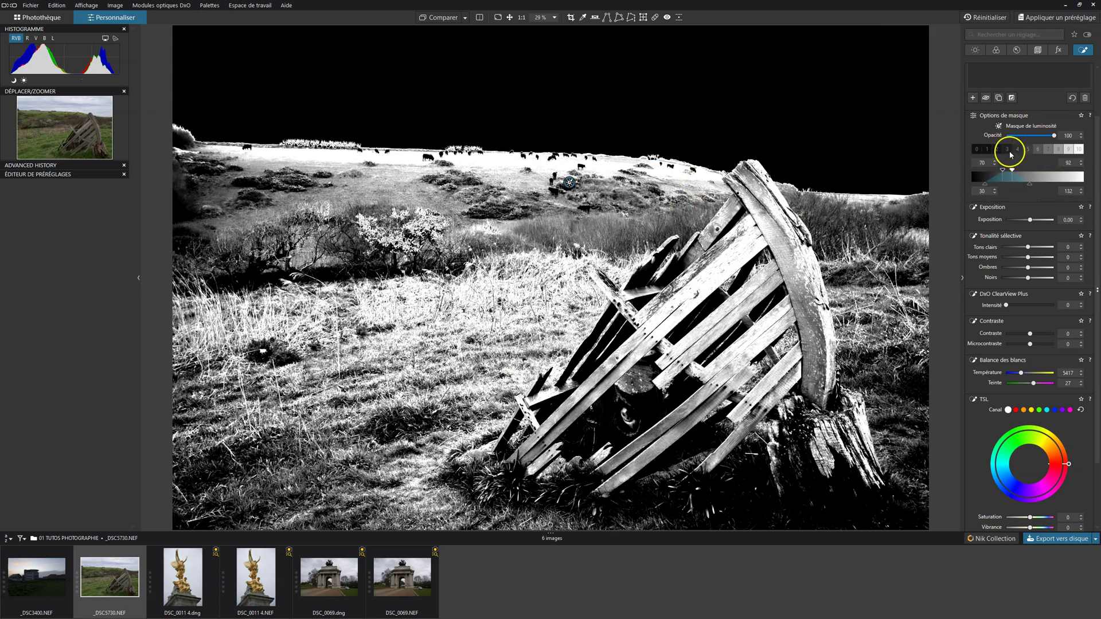
left_click(1027, 150)
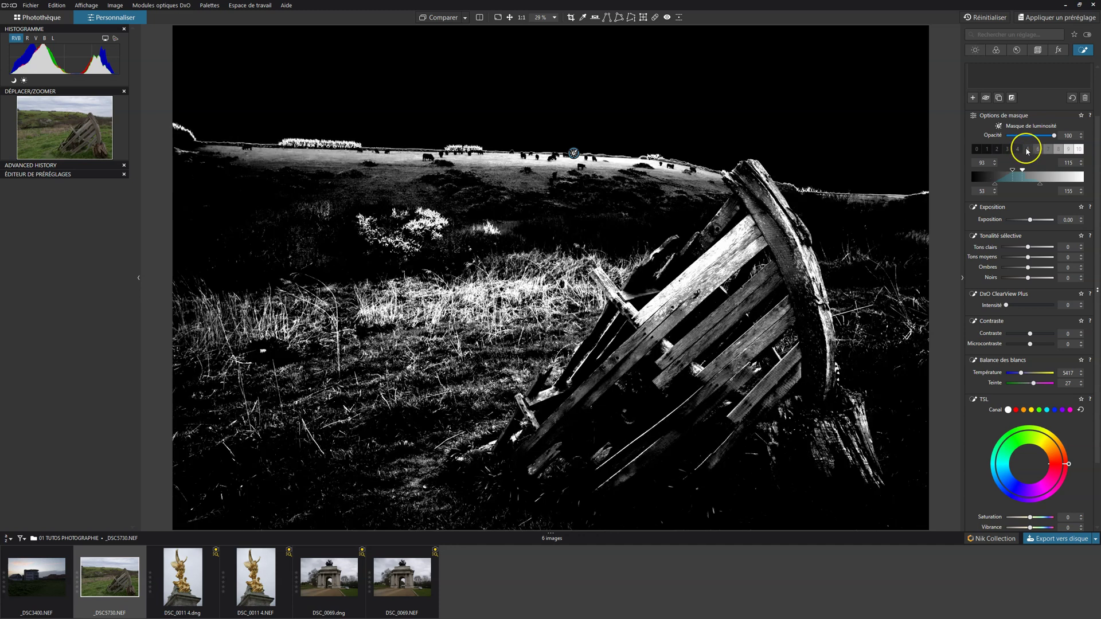
left_click(1027, 150)
left_click(1039, 150)
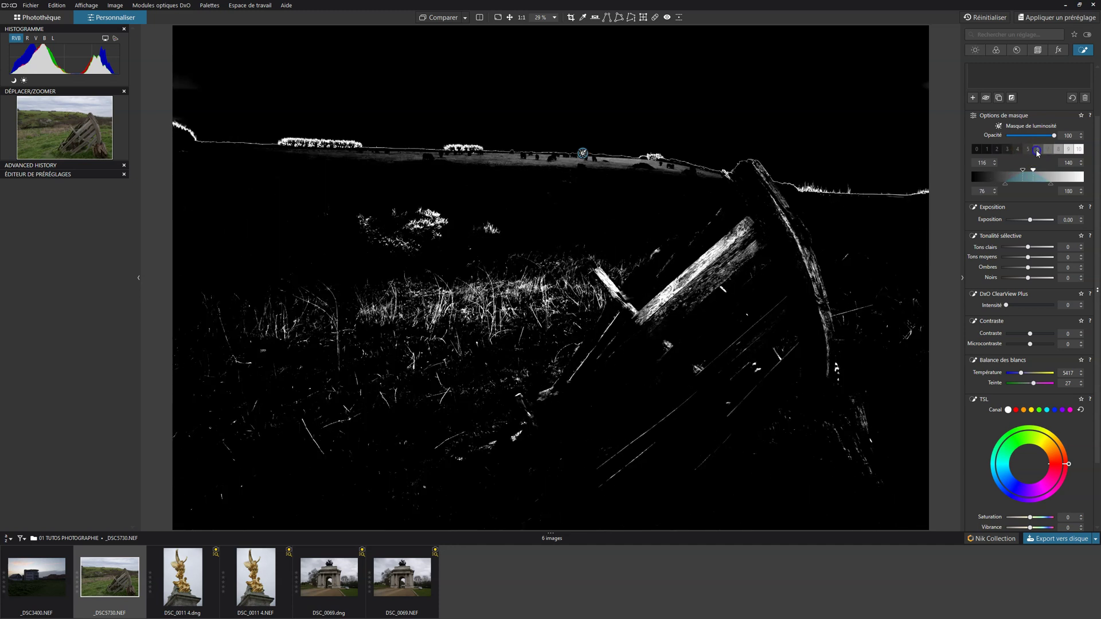
left_click(1047, 150)
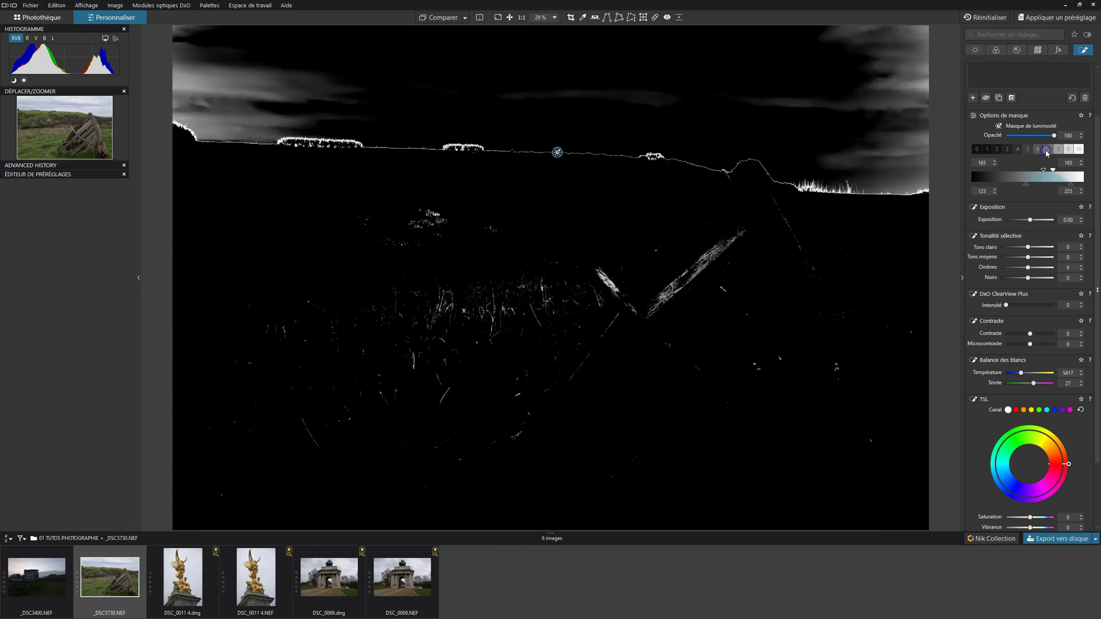
left_click(1069, 149)
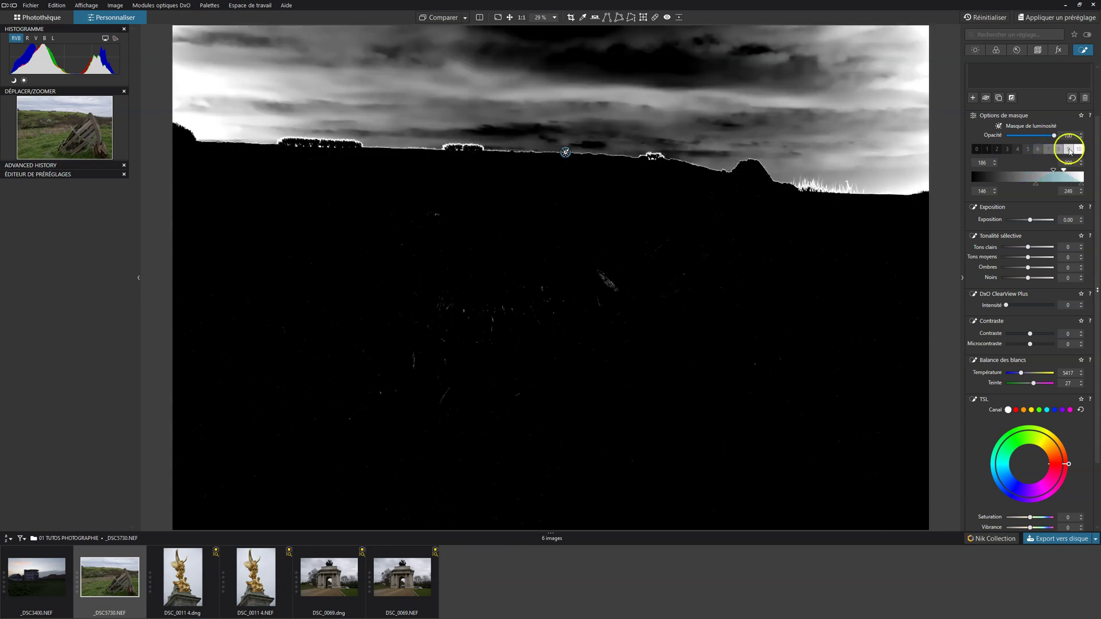
left_click(1079, 150)
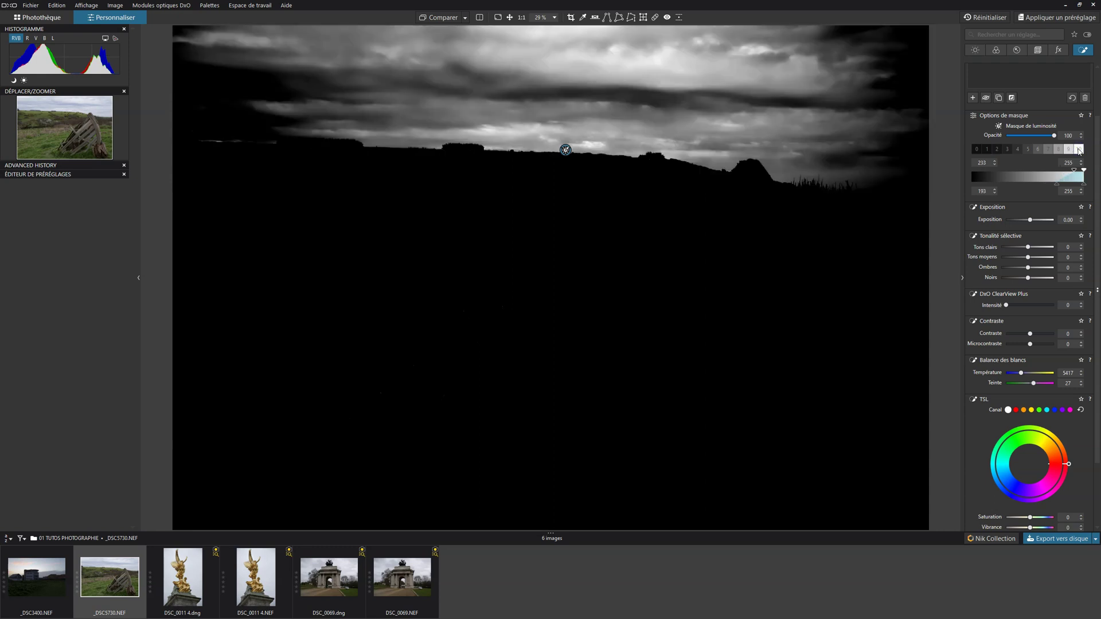
Step: Select tonal zone 3 for the mask and tighten its falloff limits to 70 and 96
left_click(1011, 150)
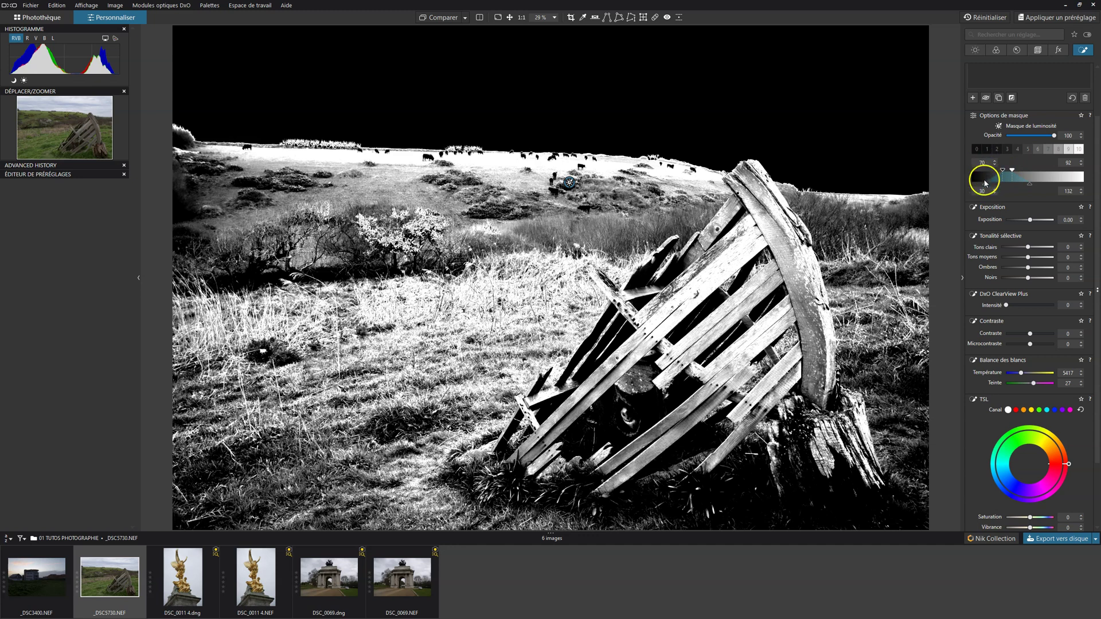
left_click_drag(985, 187, 988, 187)
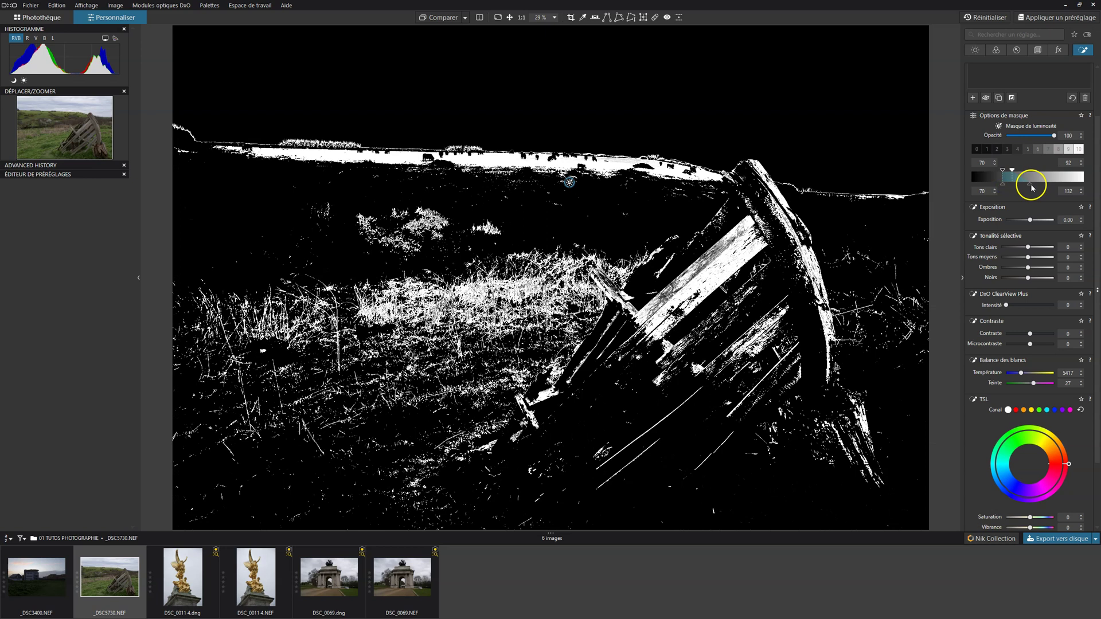
left_click_drag(1031, 184, 1025, 186)
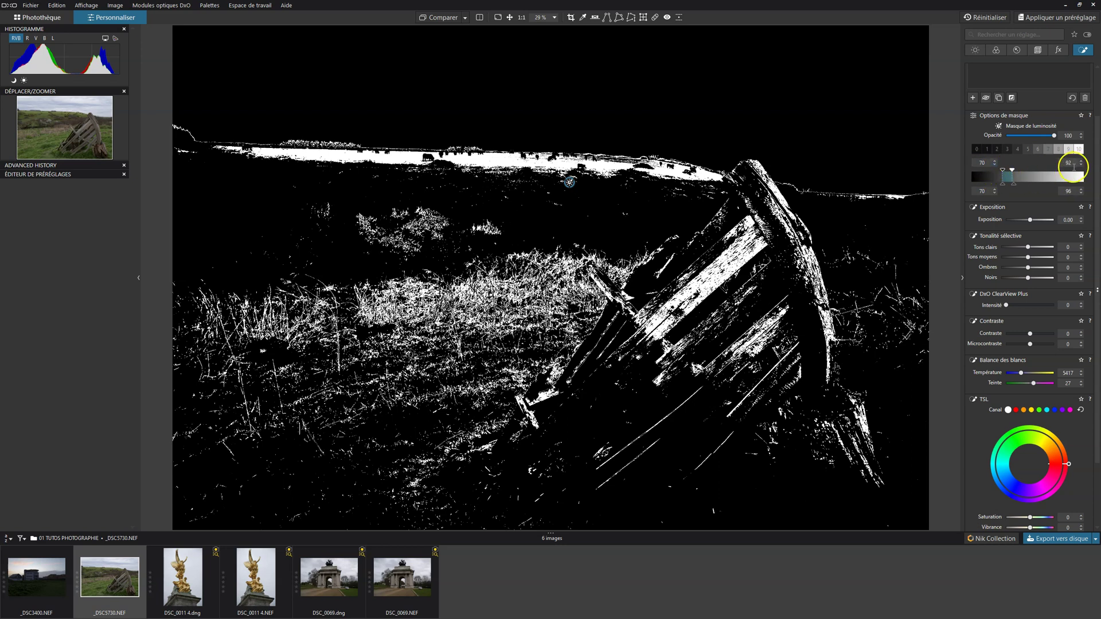
Step: Restrict the luminosity mask to the range 219–255, with falloff limits at the same values, and hide the mask display
left_click(1004, 172)
left_click_drag(1003, 172, 1095, 172)
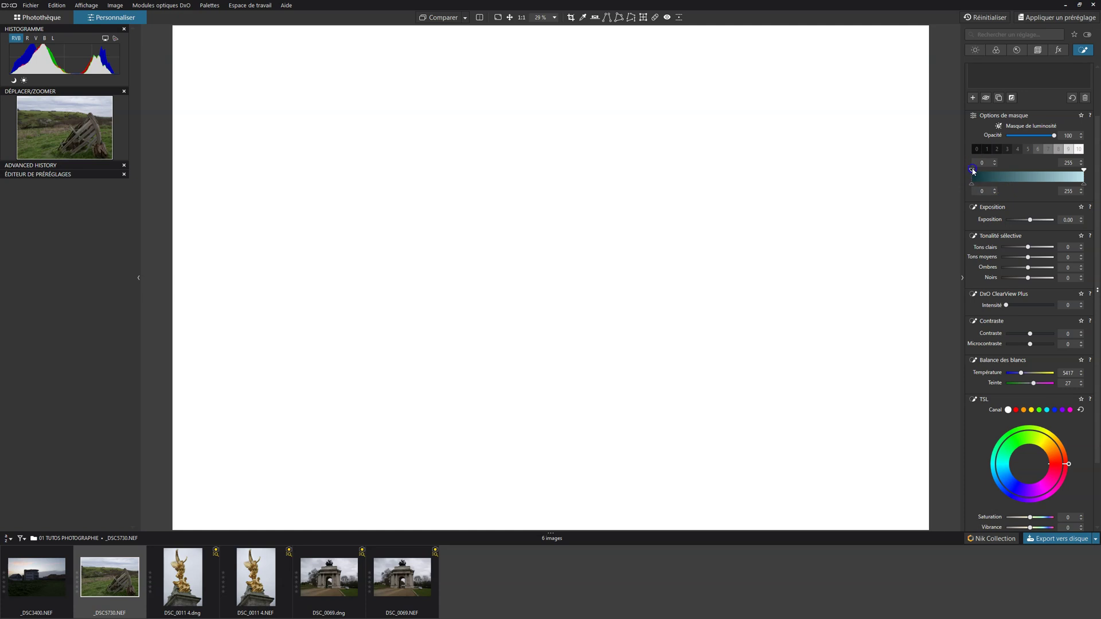
left_click_drag(974, 171, 995, 175)
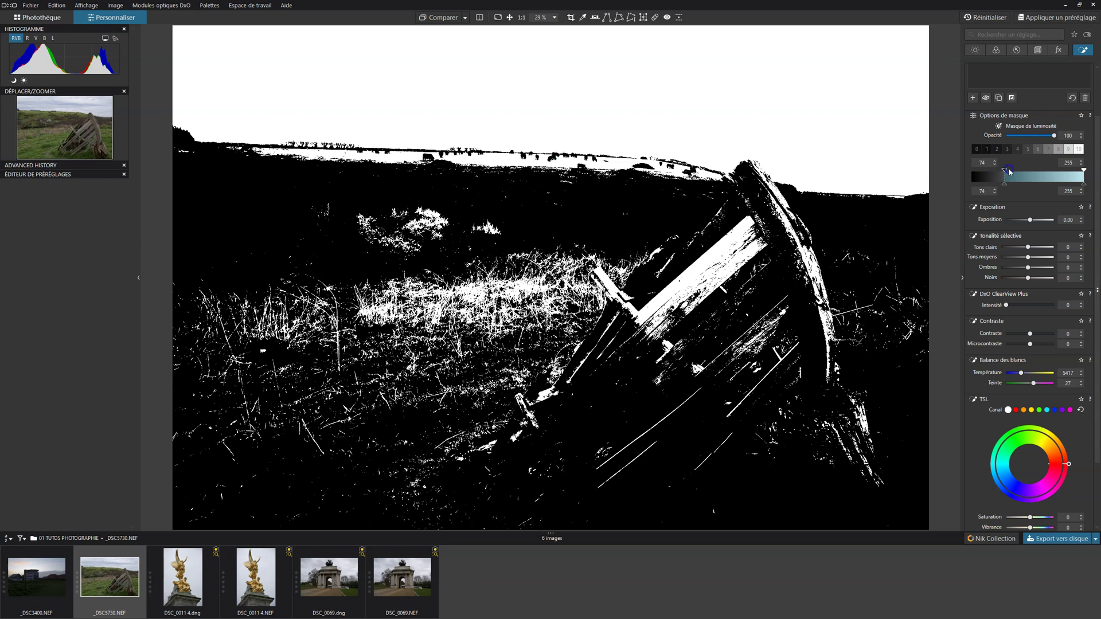
left_click_drag(1010, 171, 1019, 171)
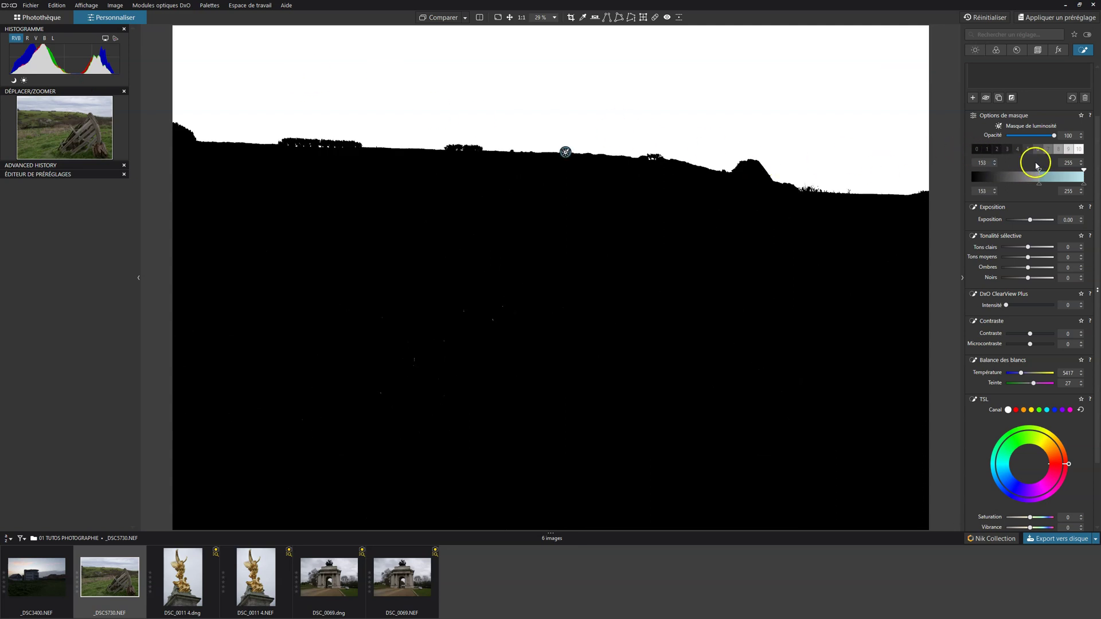
left_click_drag(1038, 167, 1060, 170)
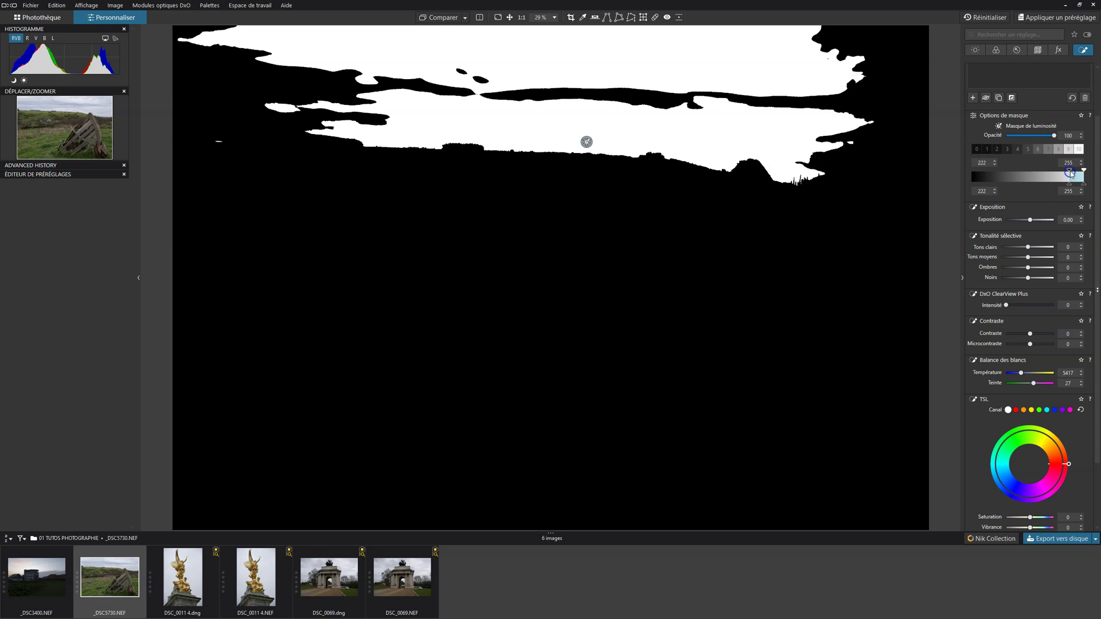
left_click_drag(1070, 172, 1068, 172)
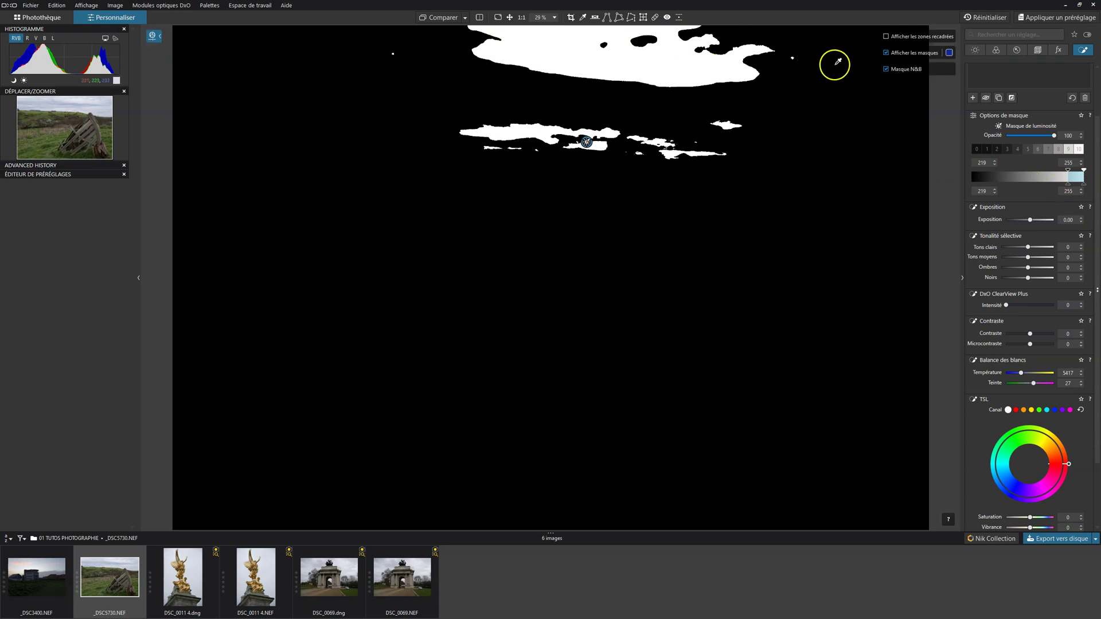
left_click(886, 70)
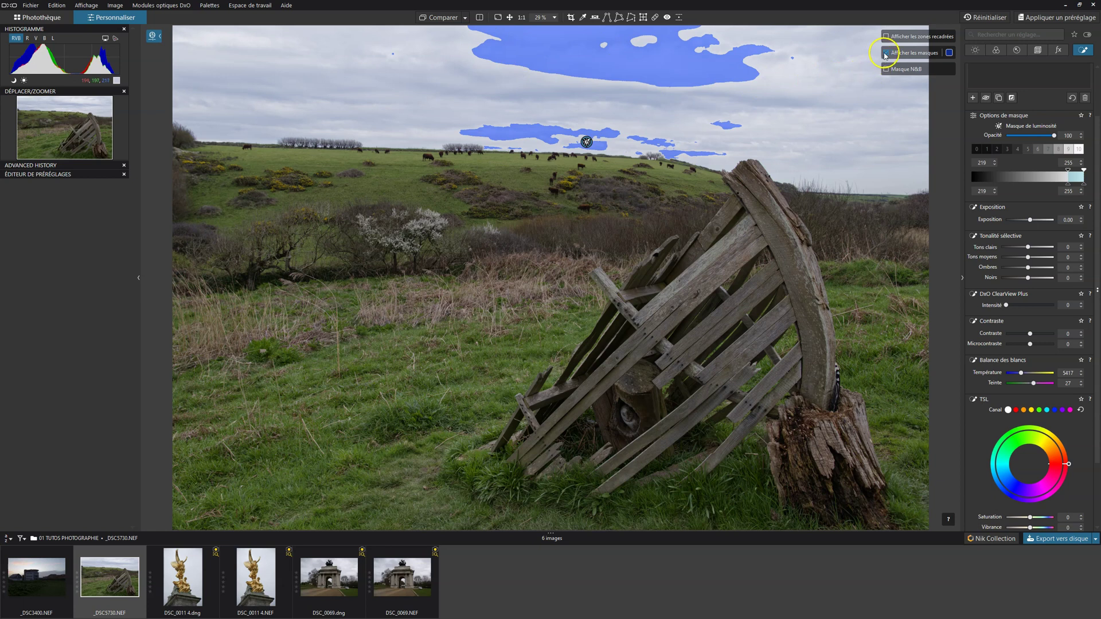
left_click(886, 53)
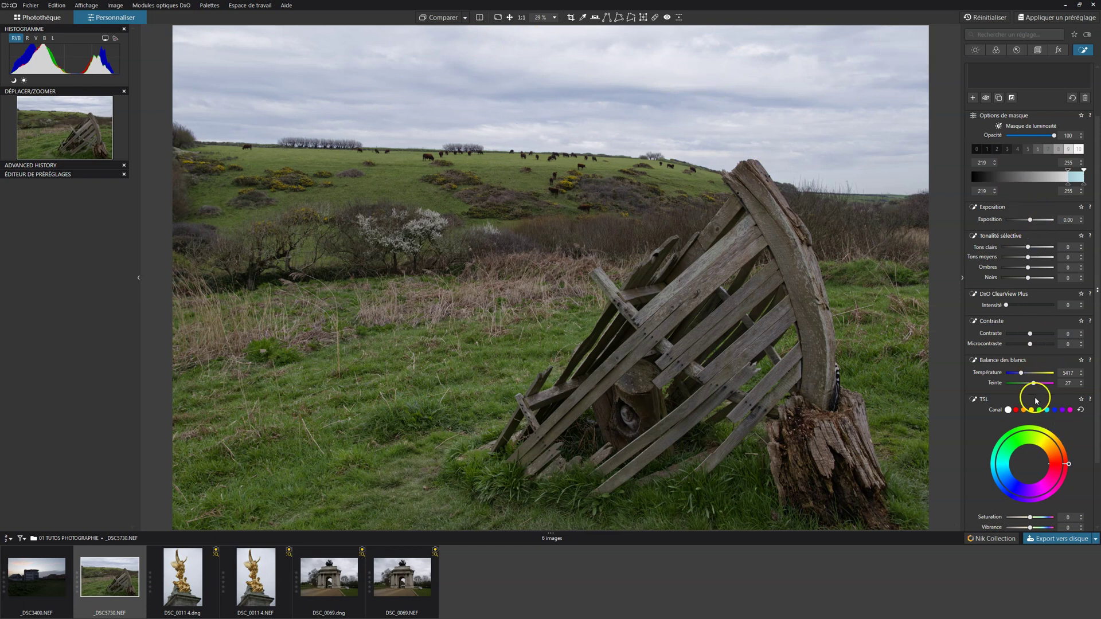
Step: Display the luminosity mask in black and white, widen its range to 0–255, and restrict it to the shadows at 0–34
left_click(885, 52)
left_click(886, 69)
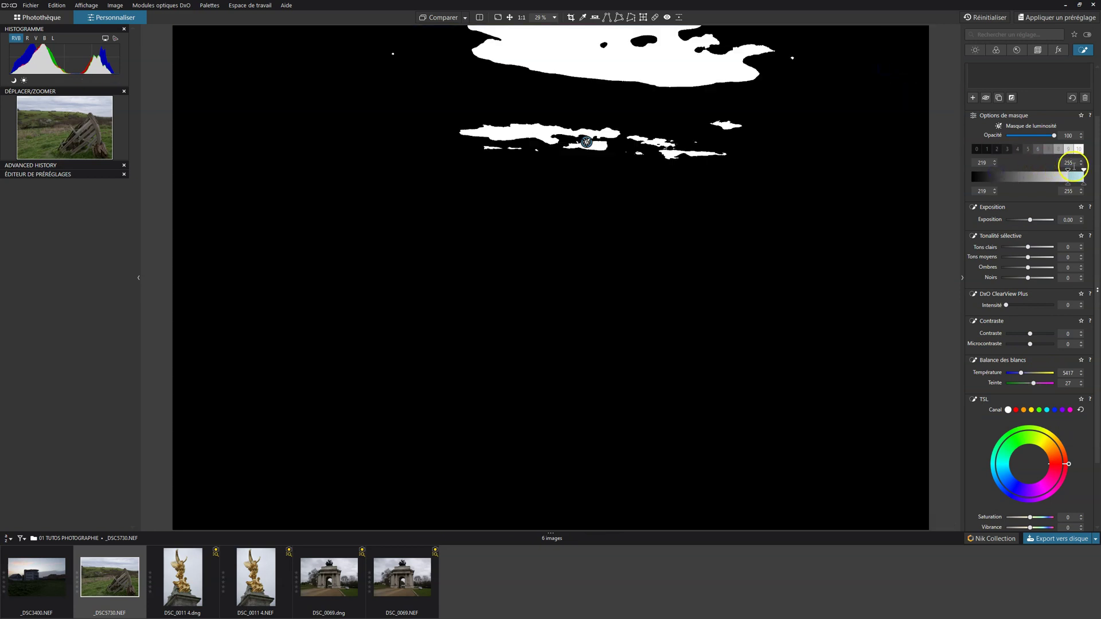
left_click_drag(1066, 169, 941, 167)
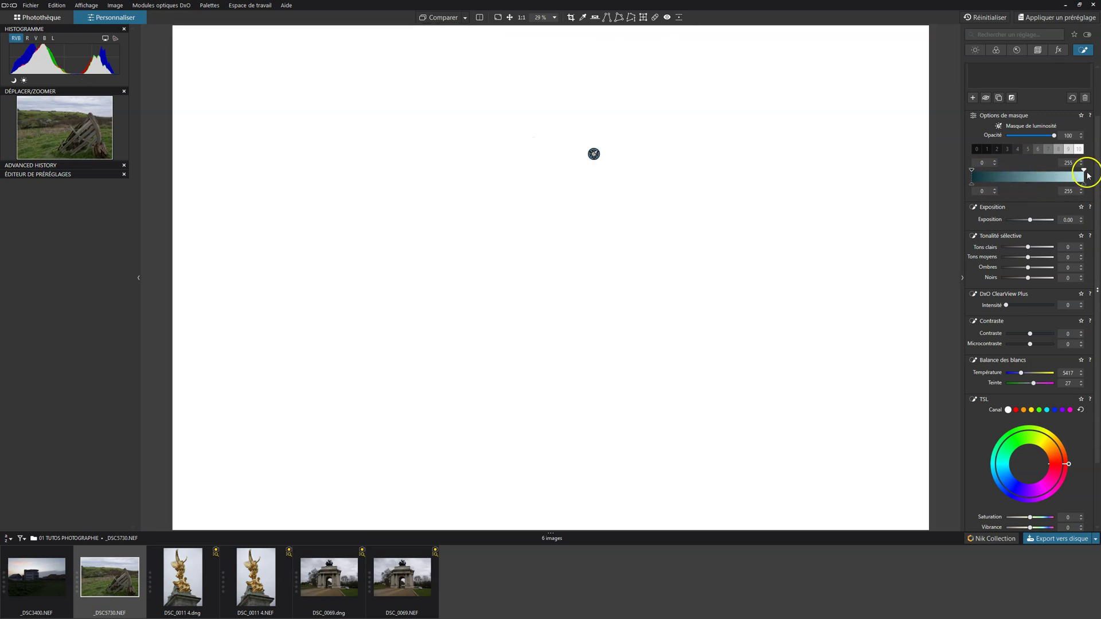
left_click(1084, 170)
left_click_drag(1080, 172, 1014, 170)
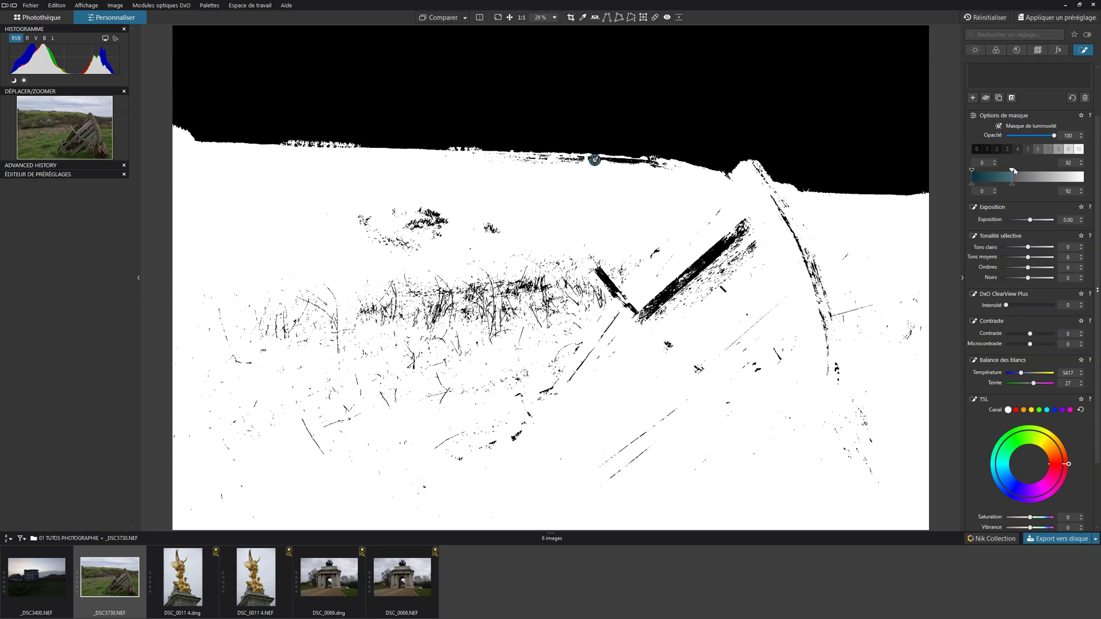
left_click_drag(1012, 170, 999, 172)
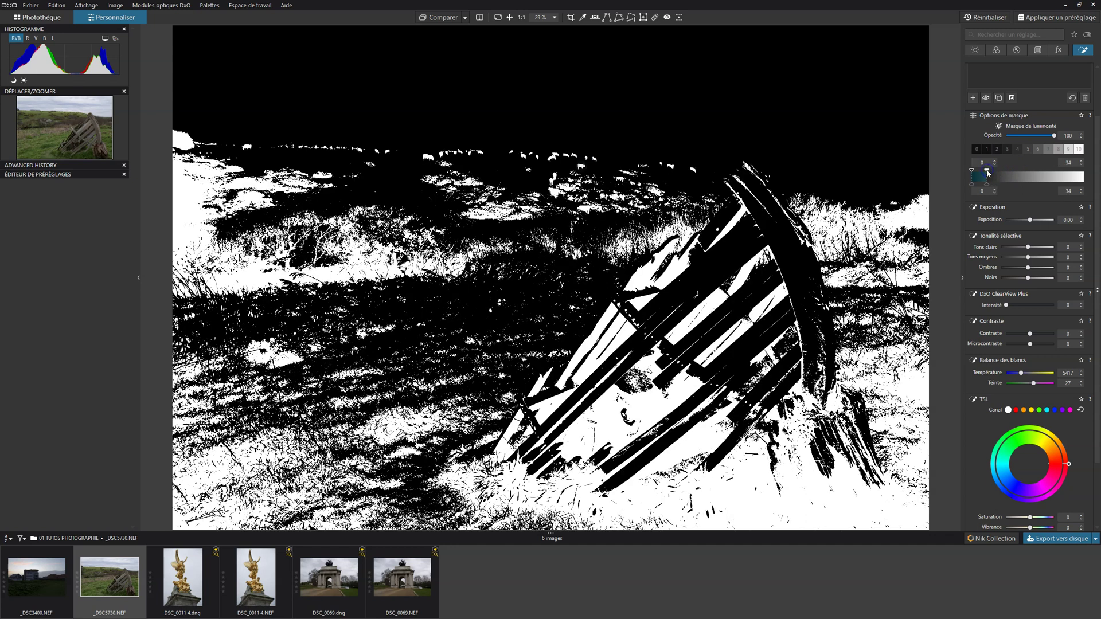
Step: Hide the mask, try an exposure of −2.14 on the masked shadows, reset it to 0 and display the black-and-white mask again
mouse_move(836, 233)
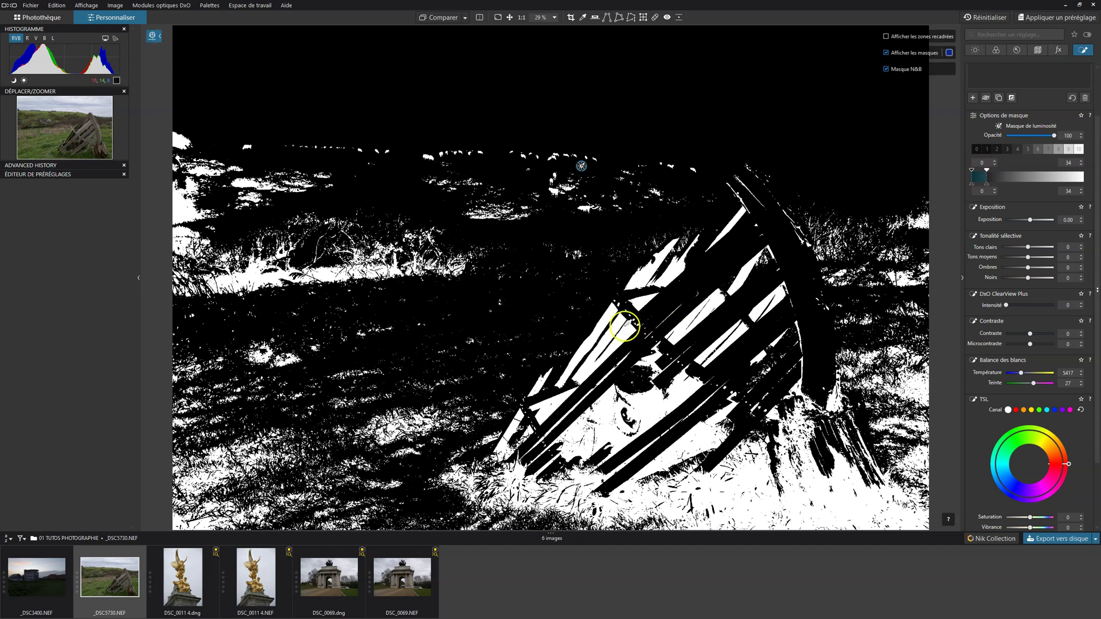
left_click(885, 69)
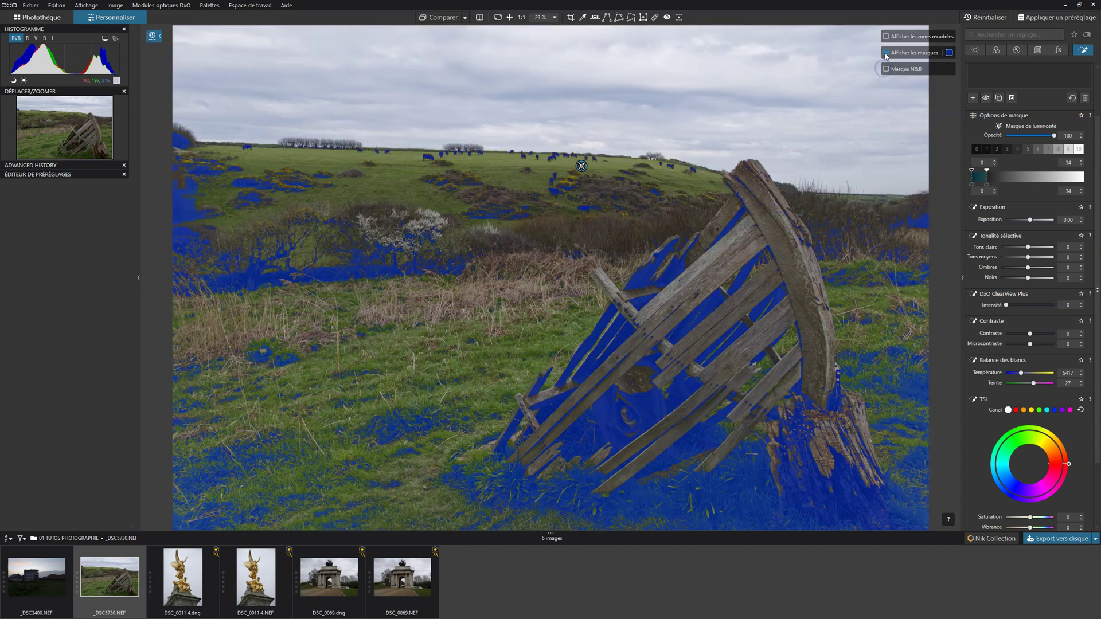
left_click(886, 54)
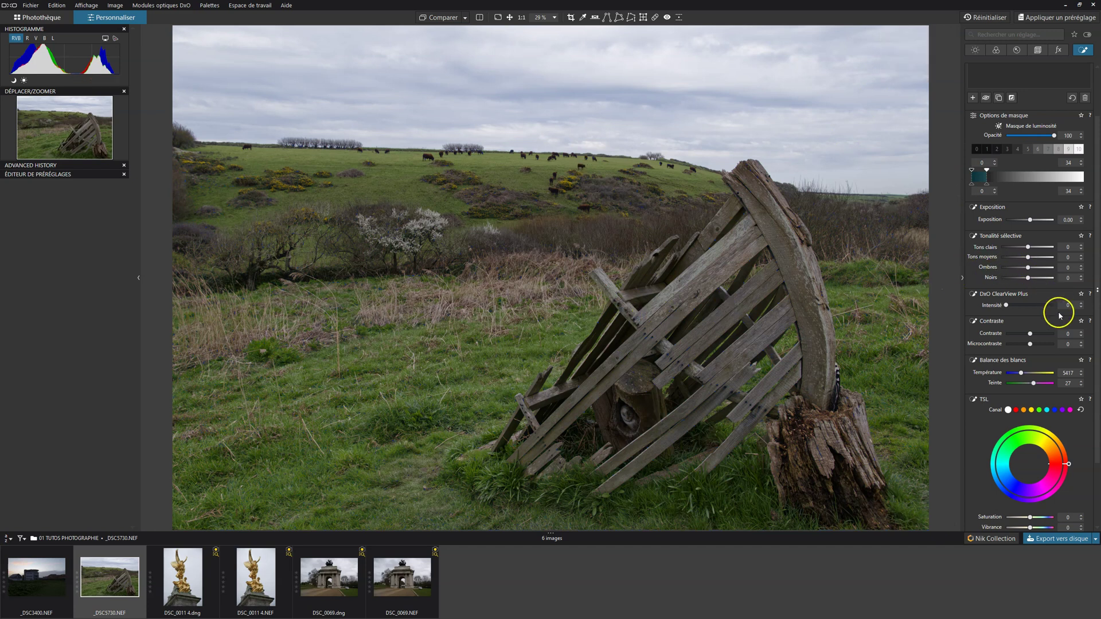
left_click_drag(1030, 220, 1018, 220)
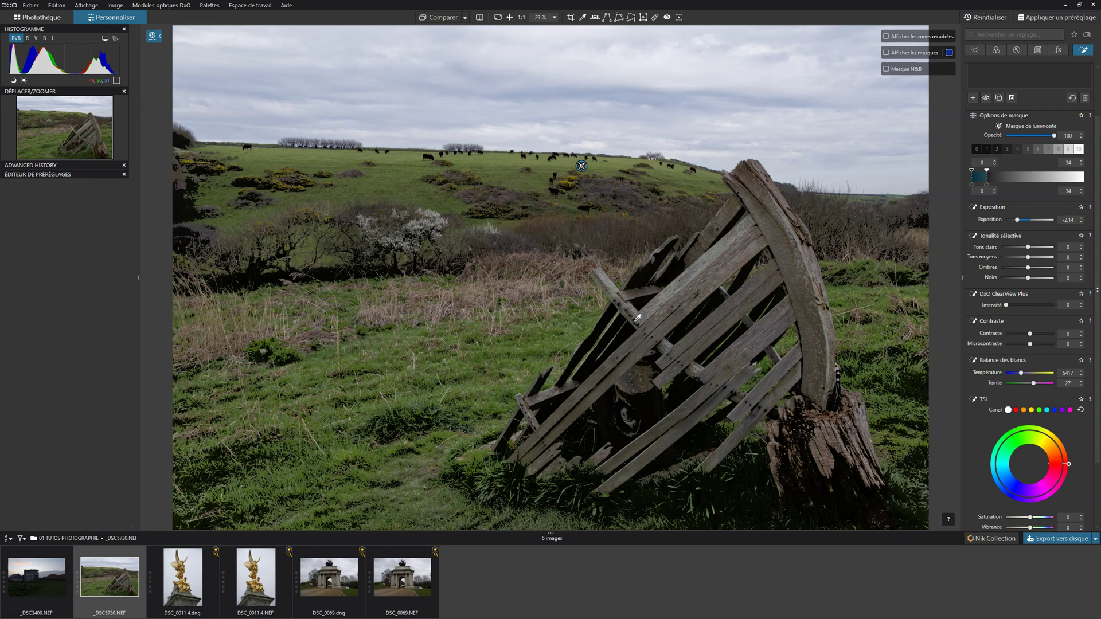
left_click(1016, 221)
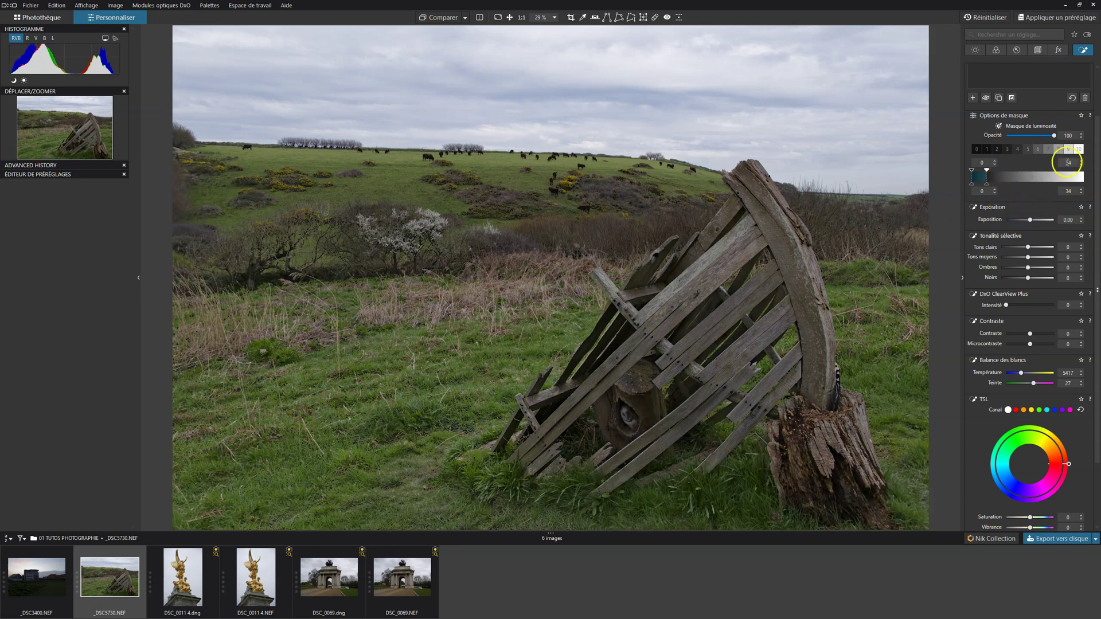
left_click(887, 71)
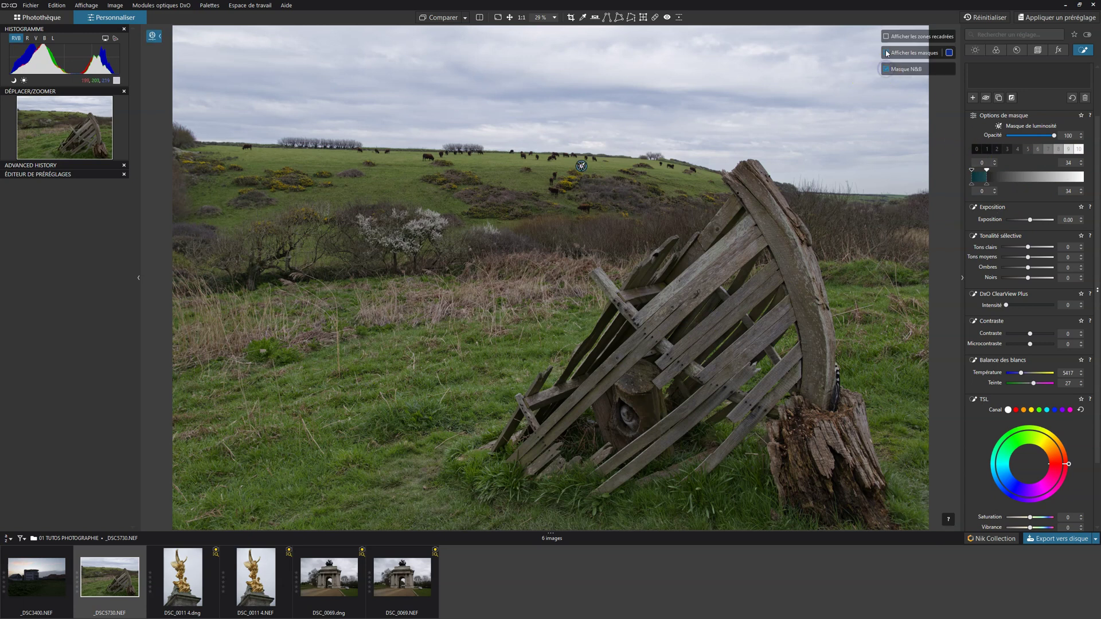
left_click(886, 53)
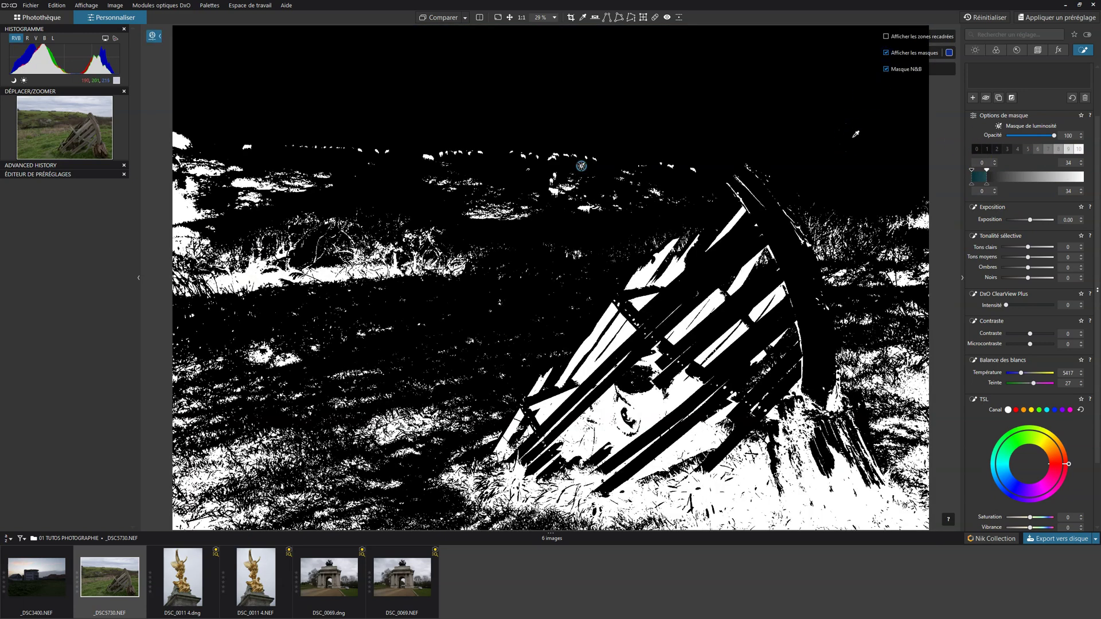
Step: Slide the luminosity range along the tonal scale through 72–127, 130–185 and 151–206, comparing the selected areas, and bring it back to about 63–117
left_click_drag(986, 170, 988, 173)
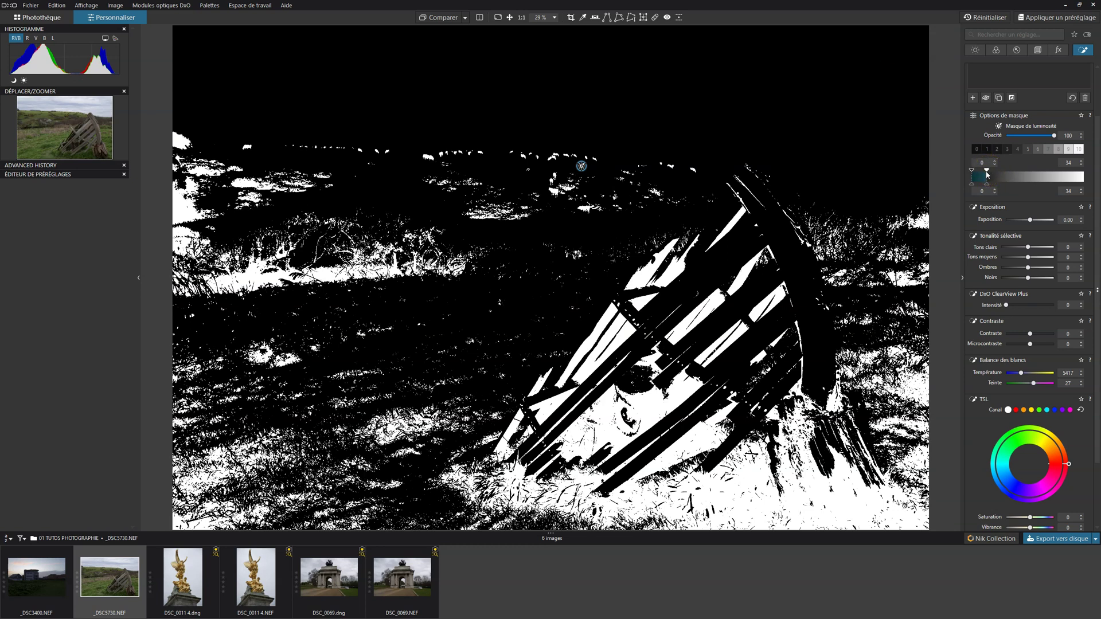
mouse_move(988, 173)
left_mouse_down()
mouse_move(1097, 174)
mouse_move(982, 178)
mouse_move(1001, 180)
left_mouse_up()
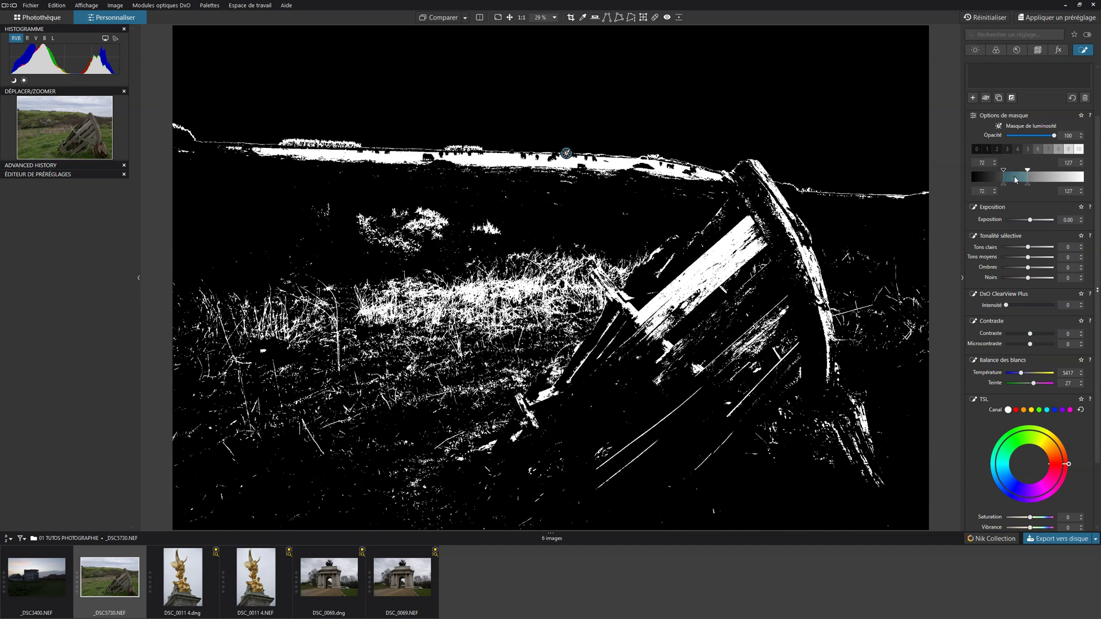
left_click(1008, 177)
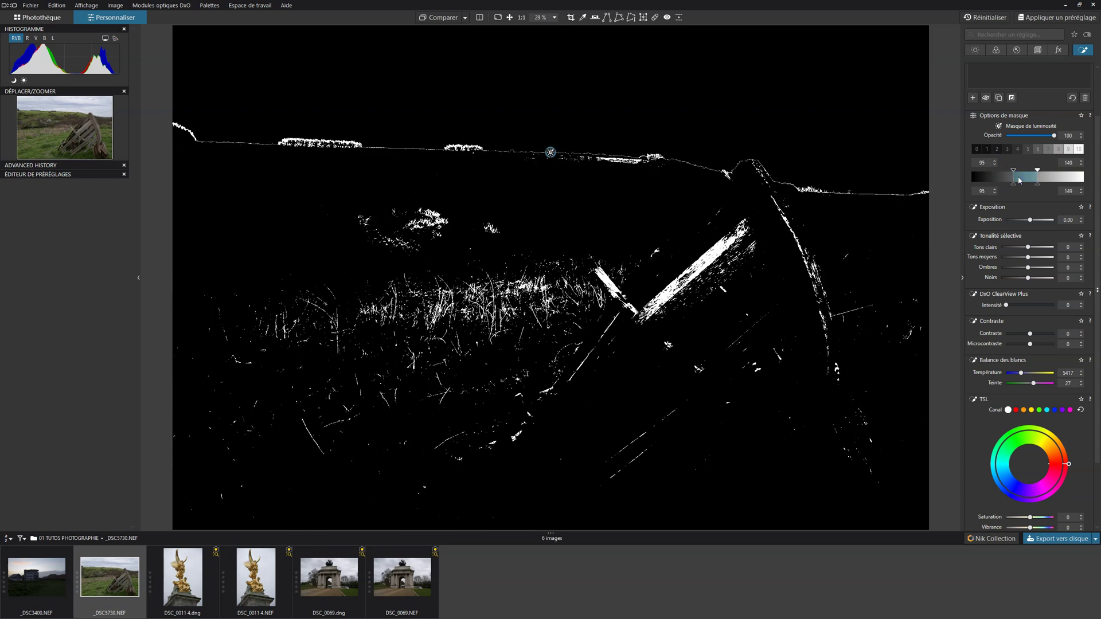
left_click_drag(1025, 181, 1029, 181)
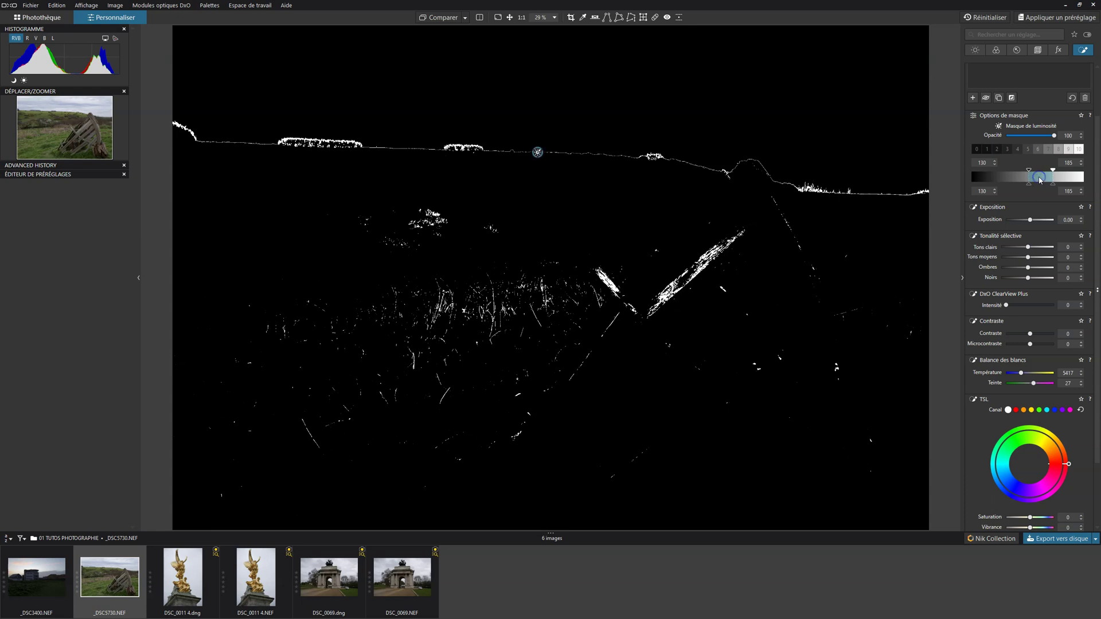
left_click_drag(1040, 180, 1050, 179)
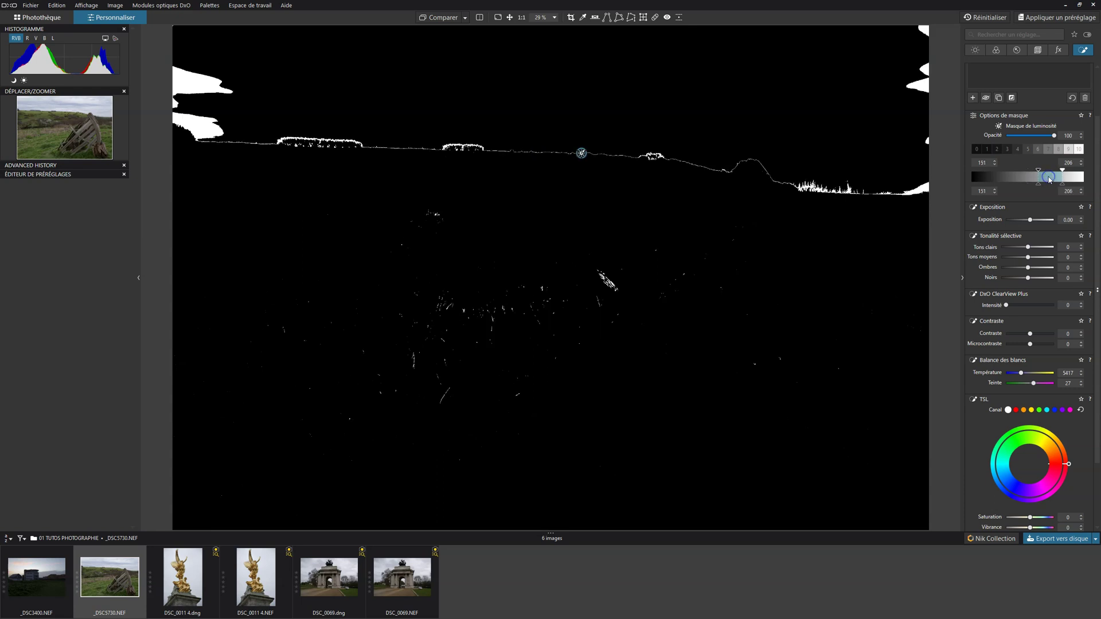
left_click_drag(1051, 180, 1014, 179)
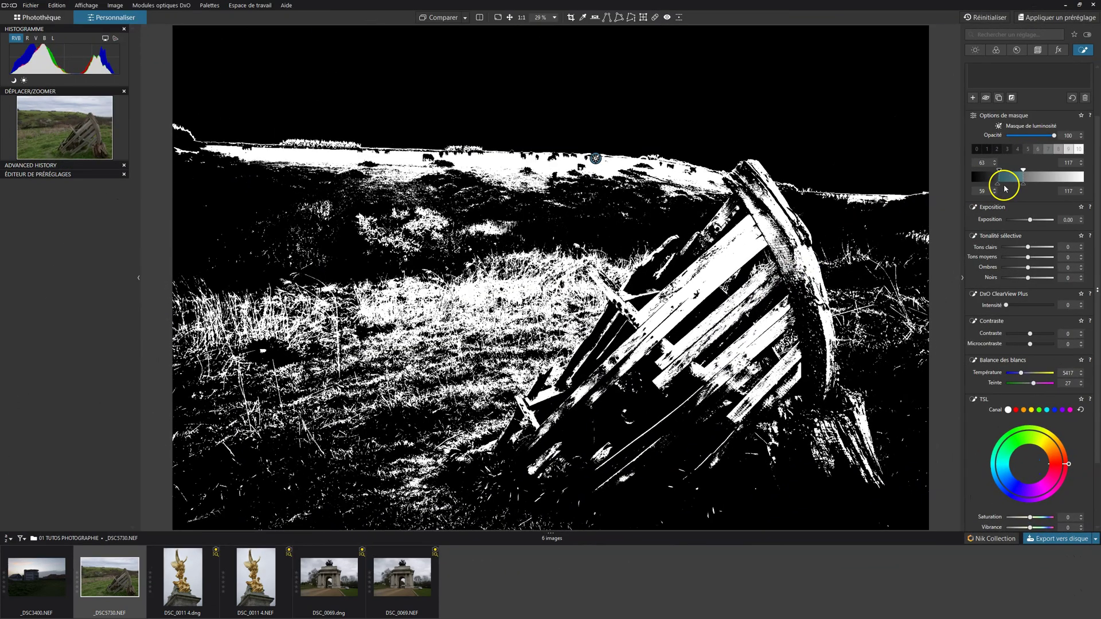
Step: Widen the mask's range to 50–142 and soften its edges with falloff limits of 24 and about 169
left_click_drag(999, 187, 1024, 187)
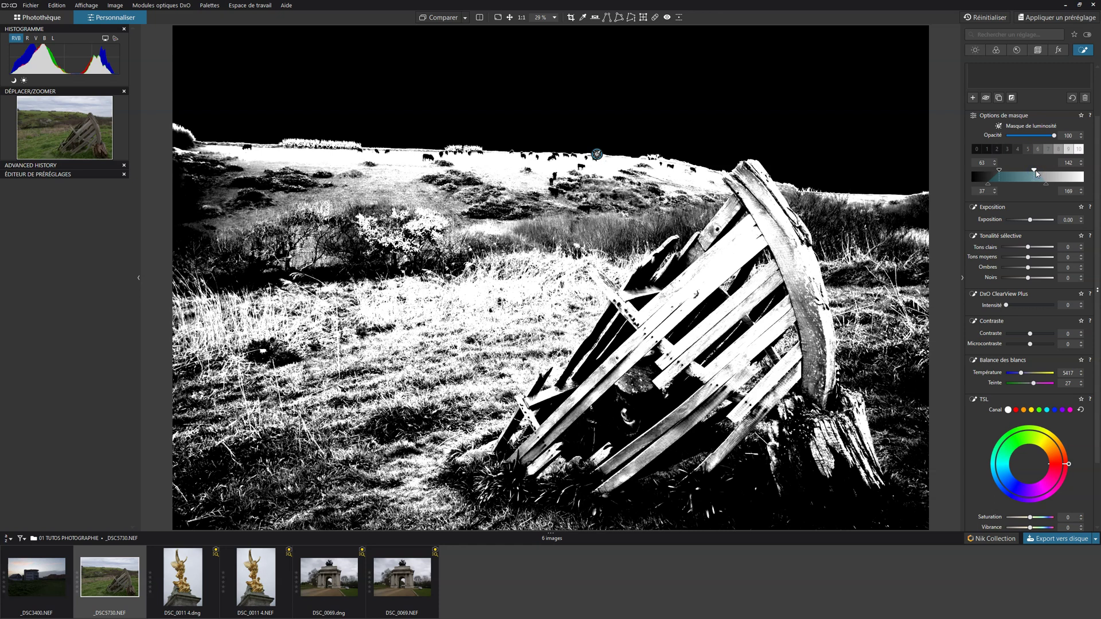
left_click(1000, 171)
left_click_drag(1000, 172, 994, 171)
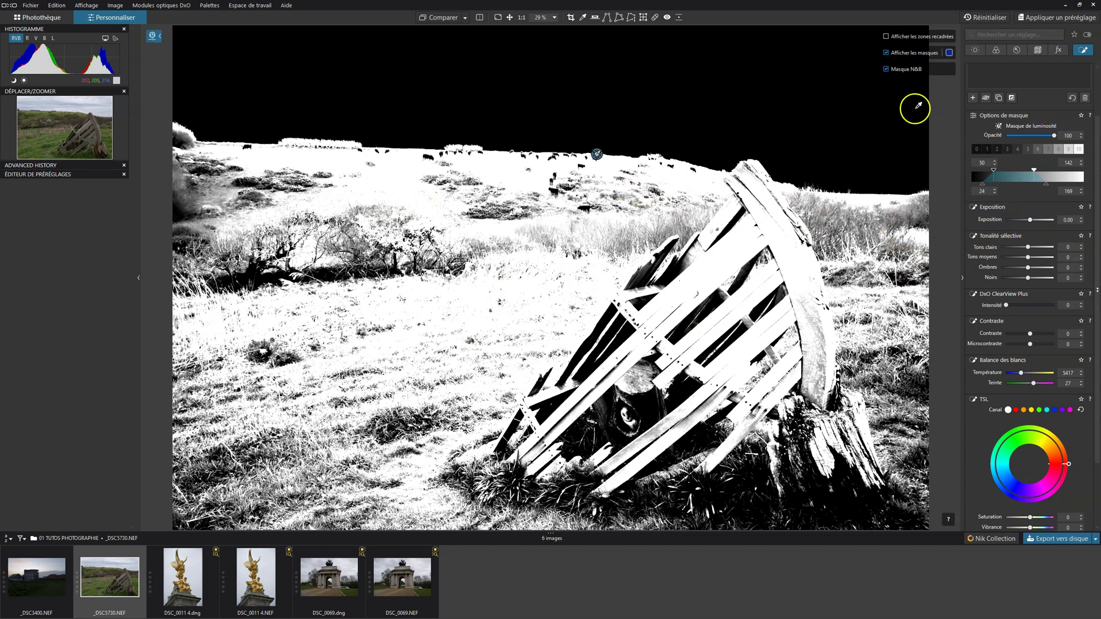
Step: Hide the mask display and lower the masked area's exposure to −0.36
left_click(887, 69)
left_click(887, 53)
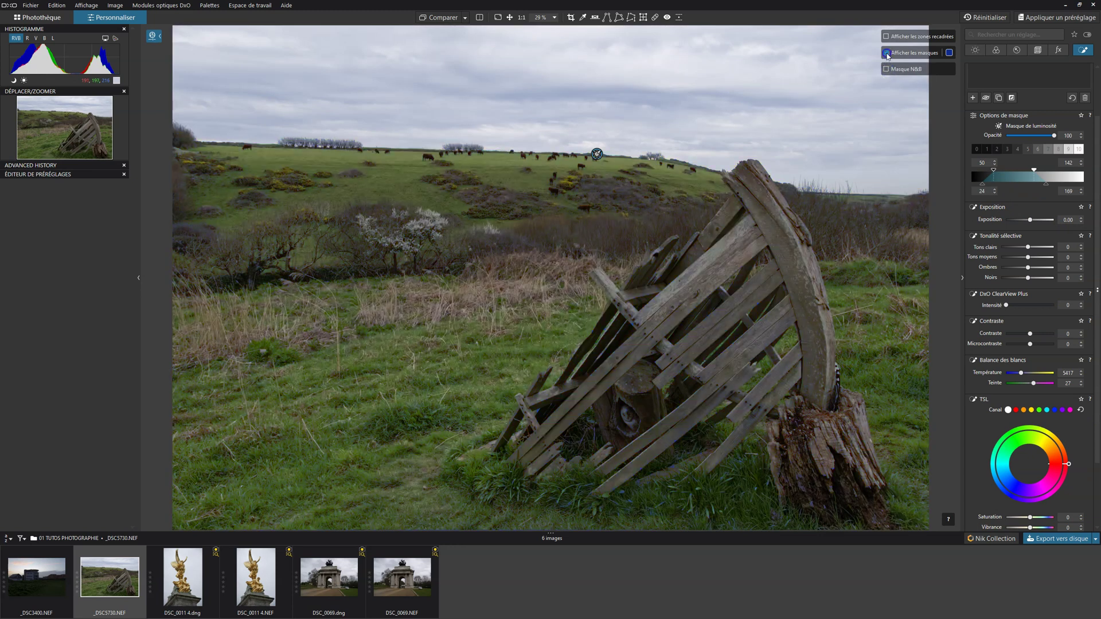
left_click_drag(1030, 220, 1029, 220)
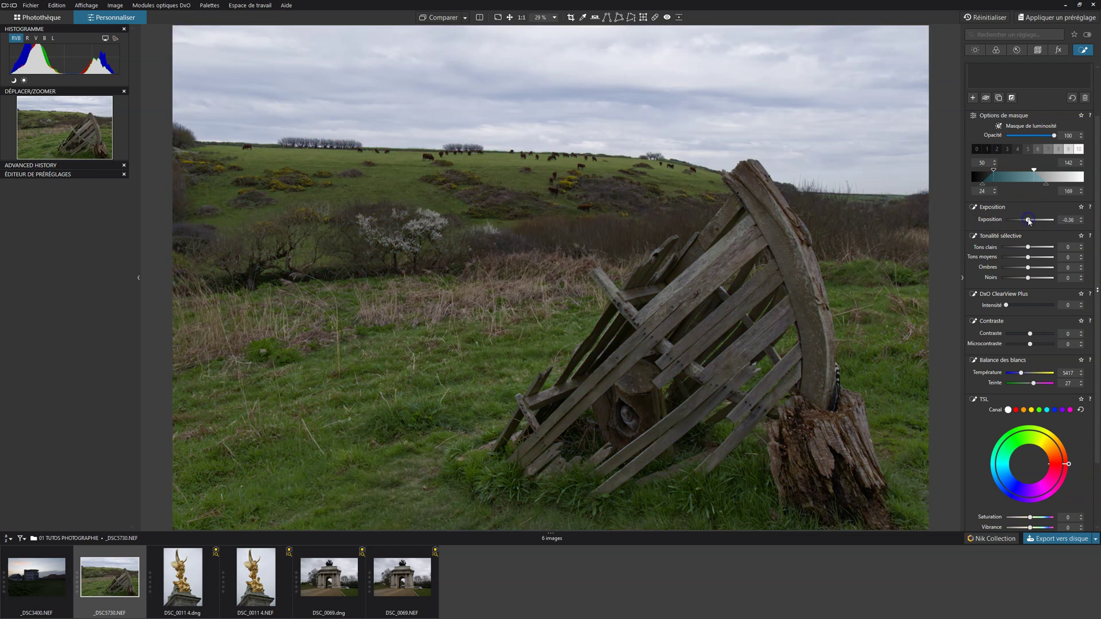
left_click(991, 243)
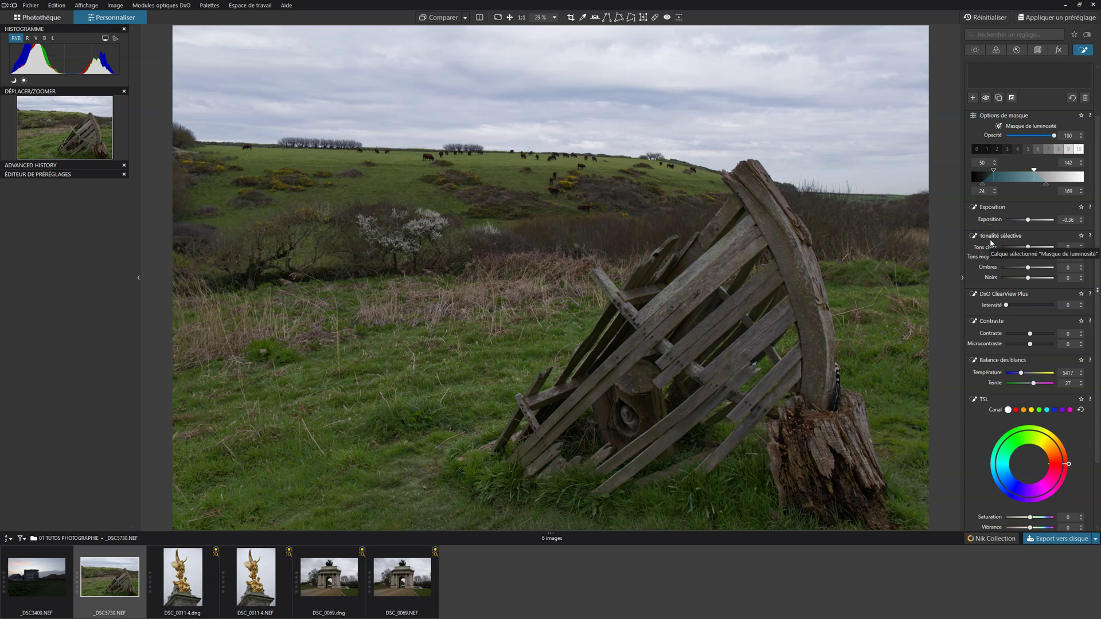
Step: Narrow the mask's range to 99–142 with falloff limits at the same values, and reset the exposure to 0
left_click(996, 171)
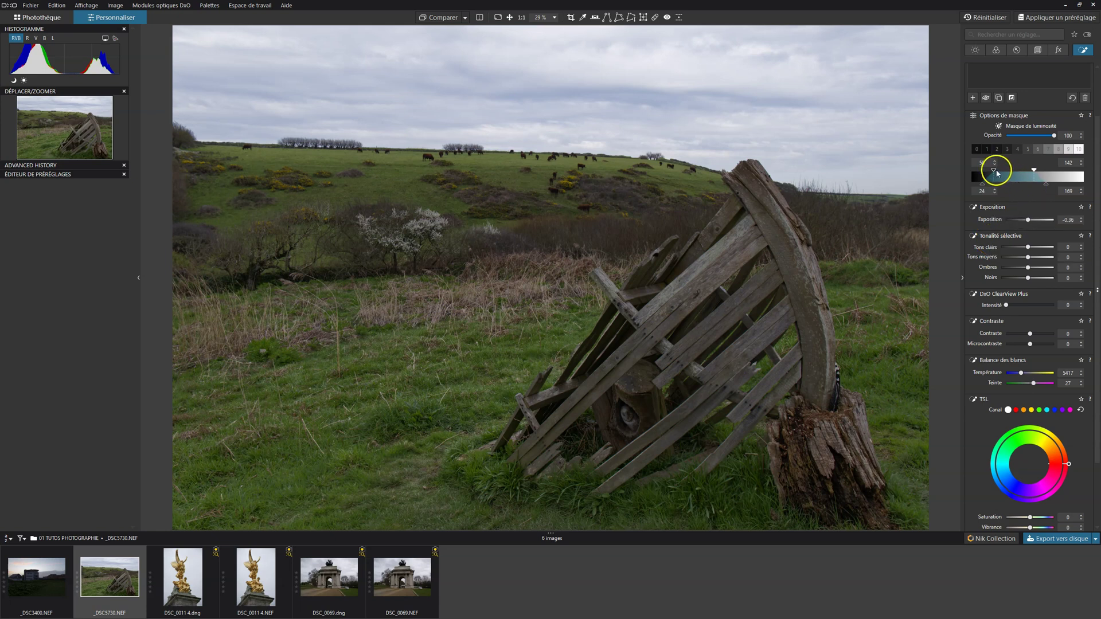
left_click_drag(1005, 172, 1016, 172)
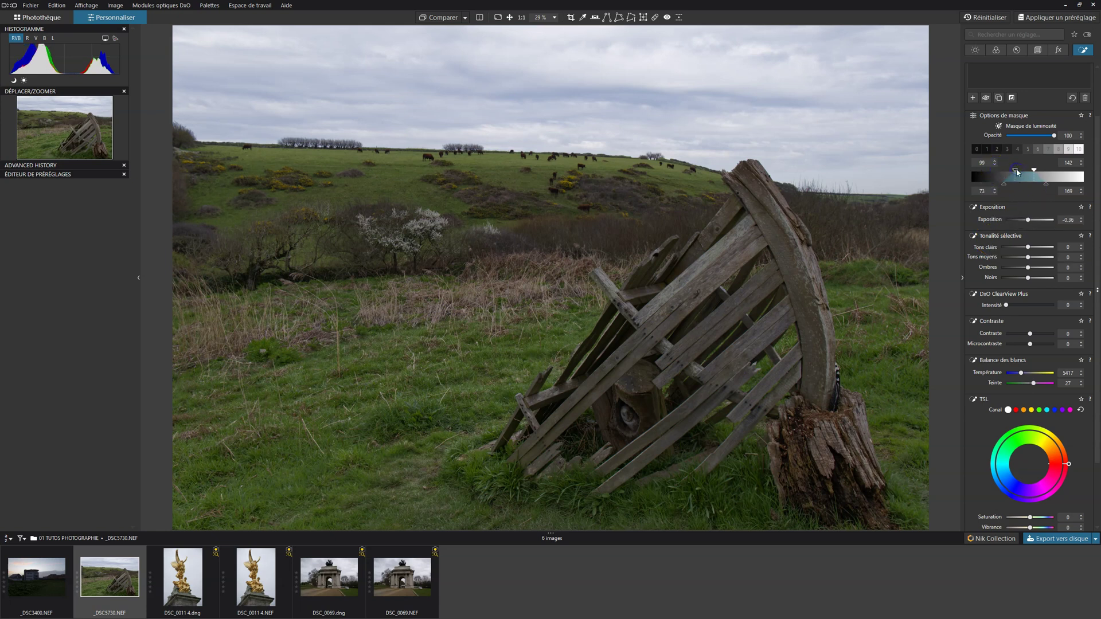
left_click(1004, 185)
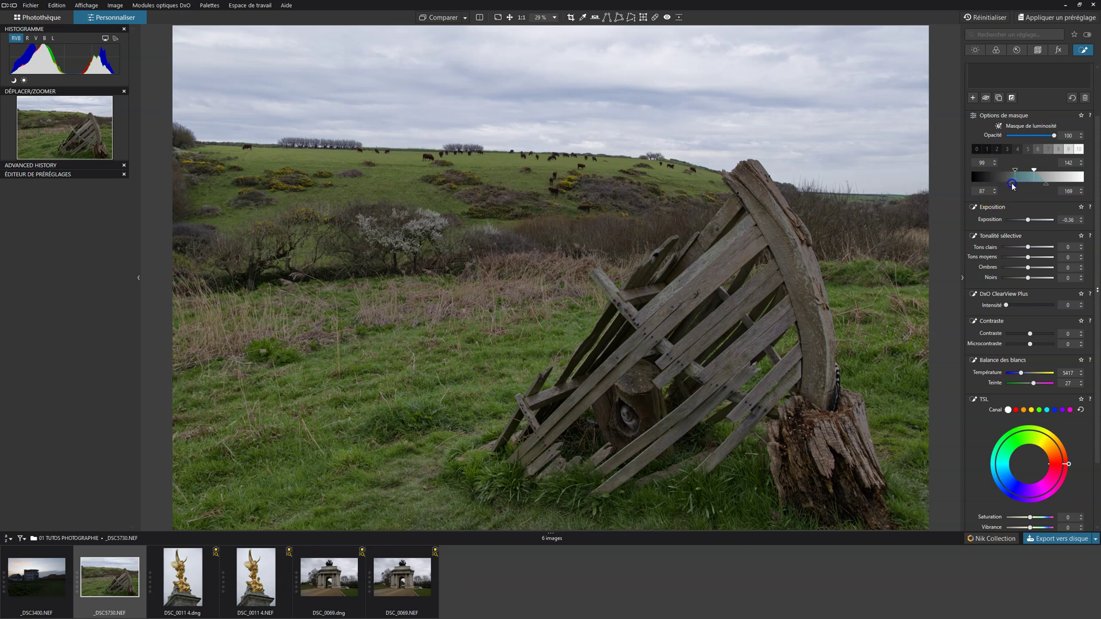
left_click(1046, 184)
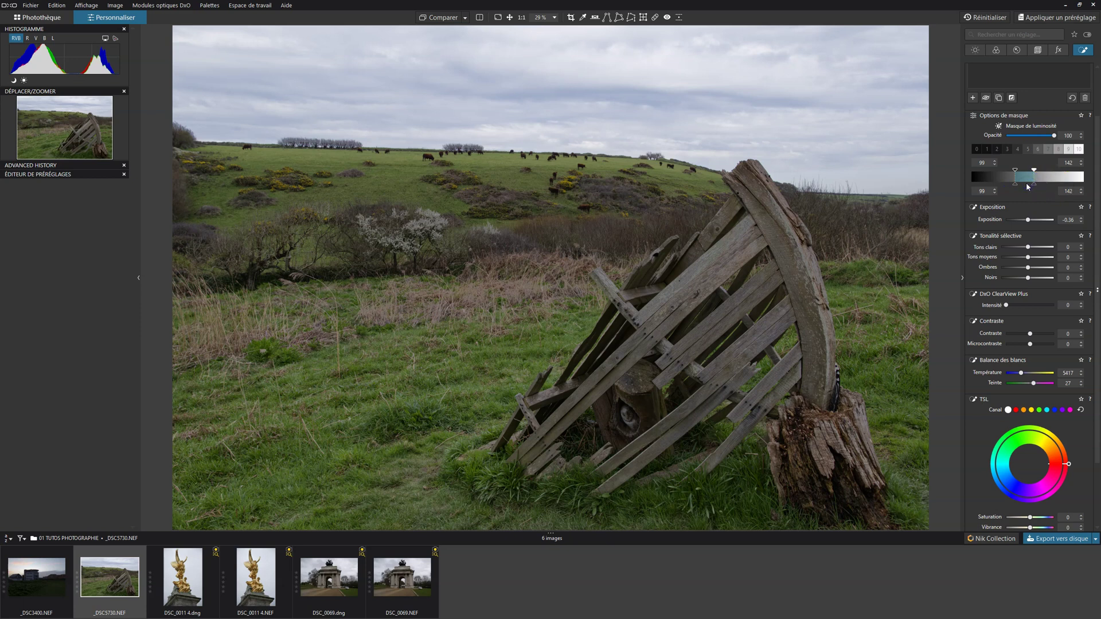
left_click(1028, 220)
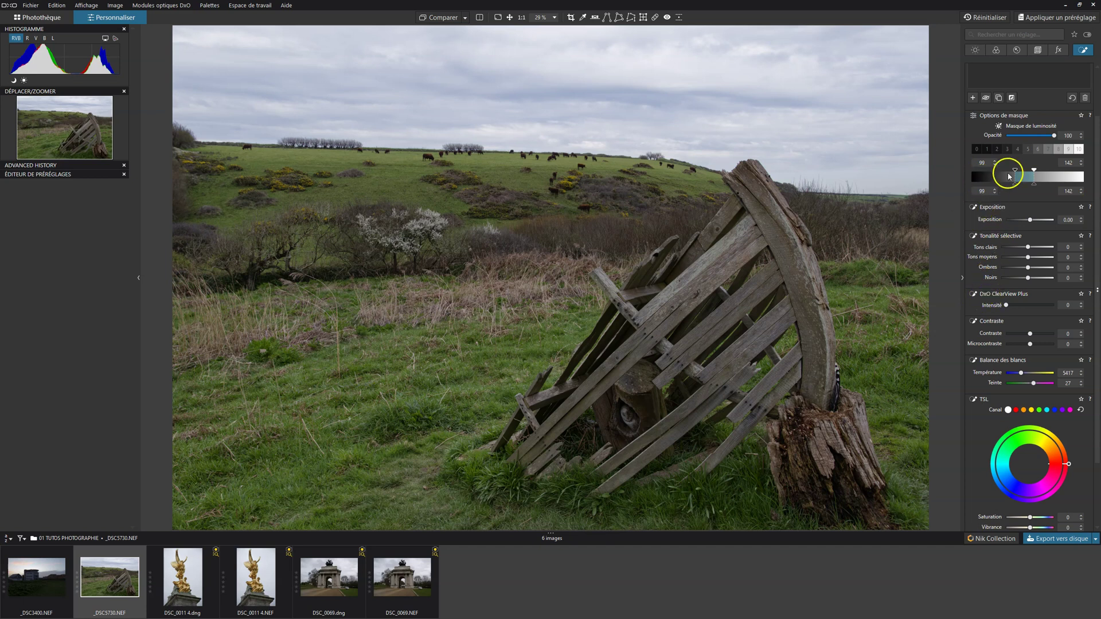
Step: Display the mask in black and white again and extend its luminosity range to 0–255
left_click(886, 70)
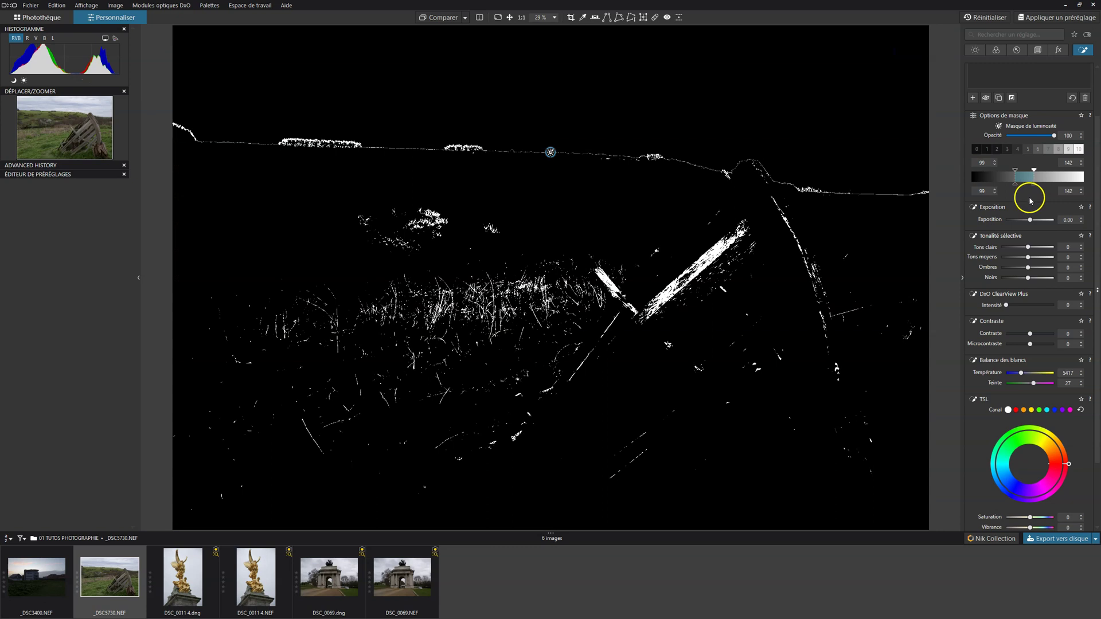
left_click_drag(1014, 173, 956, 170)
left_click_drag(1034, 170, 1097, 174)
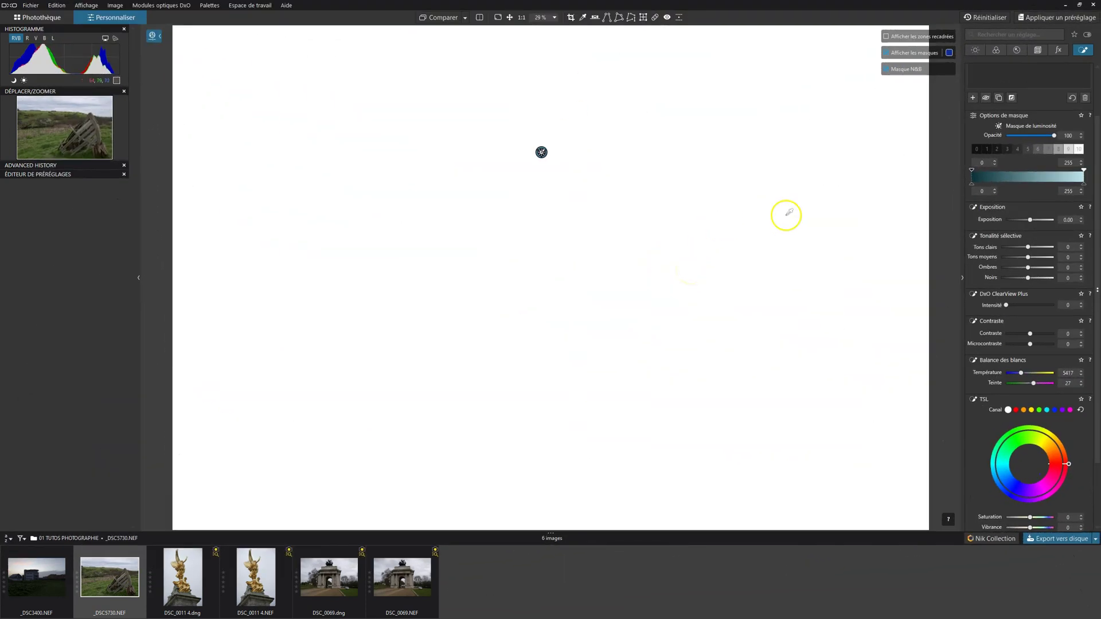
Step: Invert the luminosity mask and raise the lower limit of its range to 100, keeping the upper limit at 255
left_click(1011, 98)
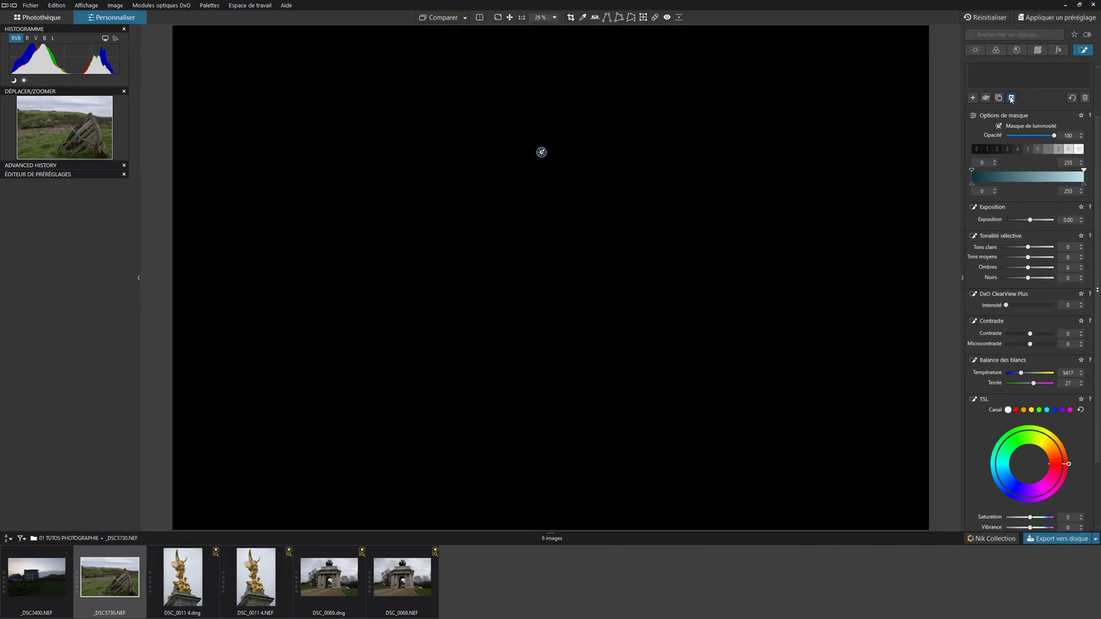
left_click(972, 172)
left_click(999, 177)
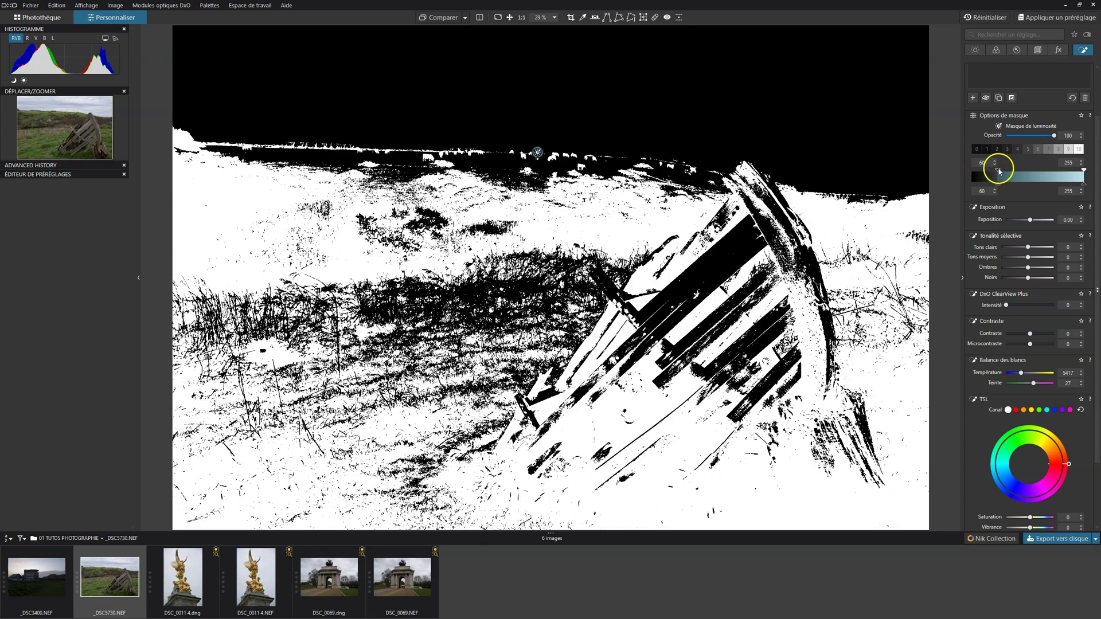
left_click_drag(999, 171, 1016, 170)
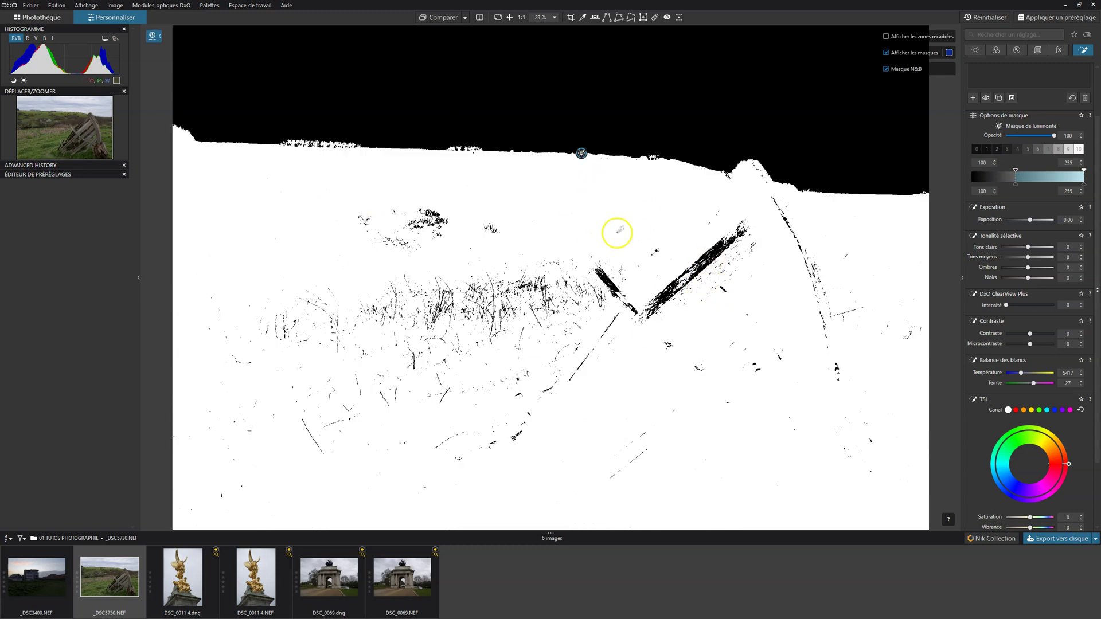
Step: Switch the mask's inversion off and back on to compare both versions, and raise the range's lower limit to 125
left_click(1012, 99)
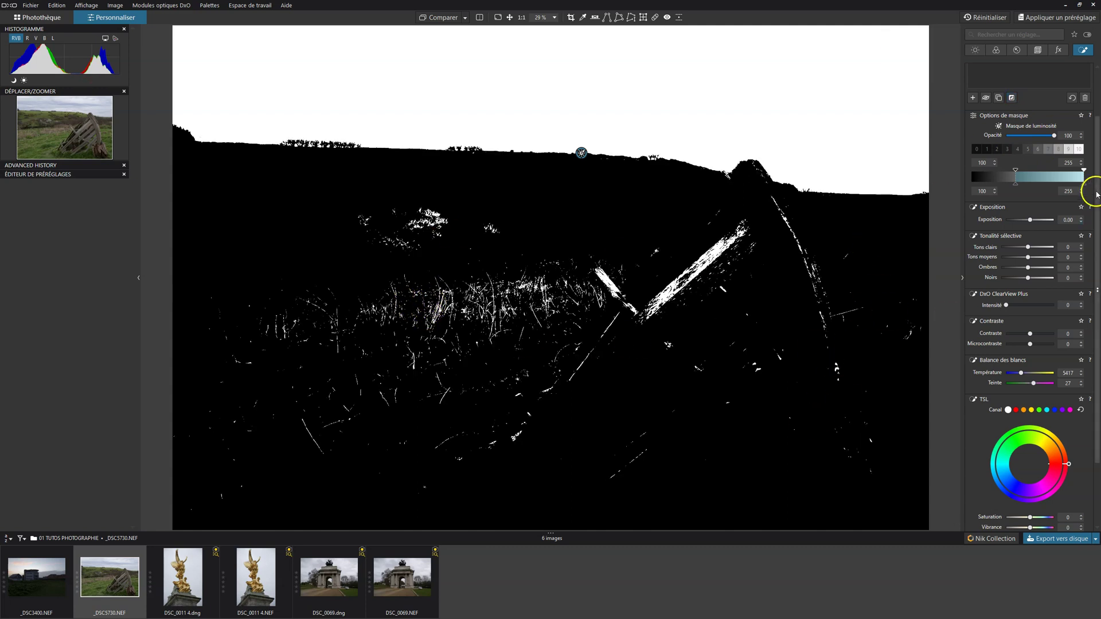
left_click(1012, 98)
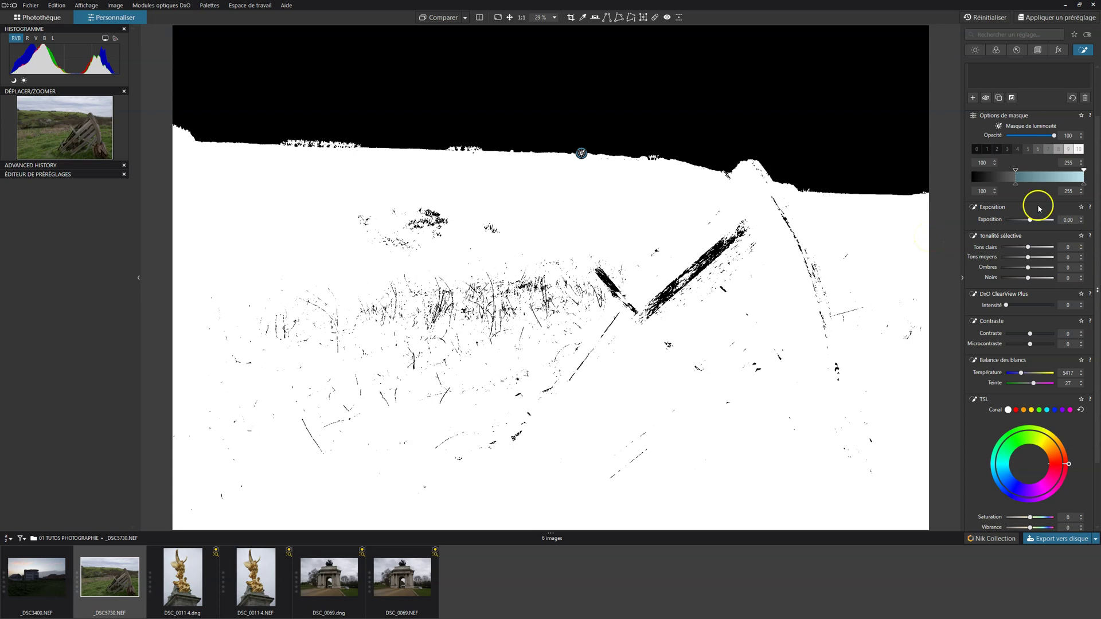
left_click_drag(1015, 171, 1028, 170)
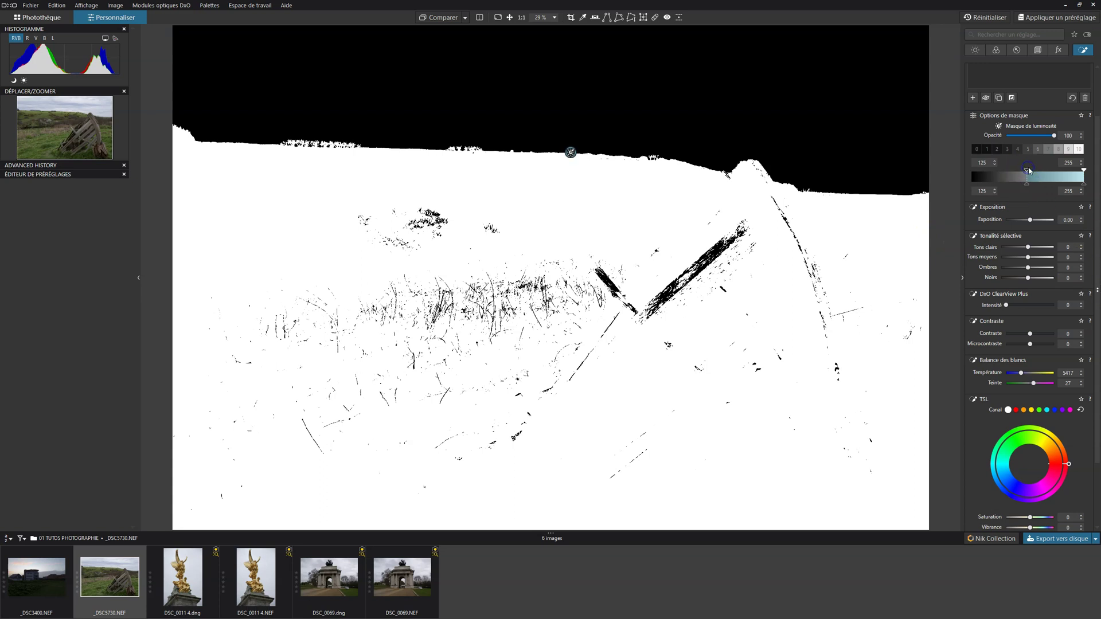
Step: Set the inverted luminosity mask's range to 0–149, switching the inversion off and back on to compare both versions
left_click_drag(1028, 172, 932, 171)
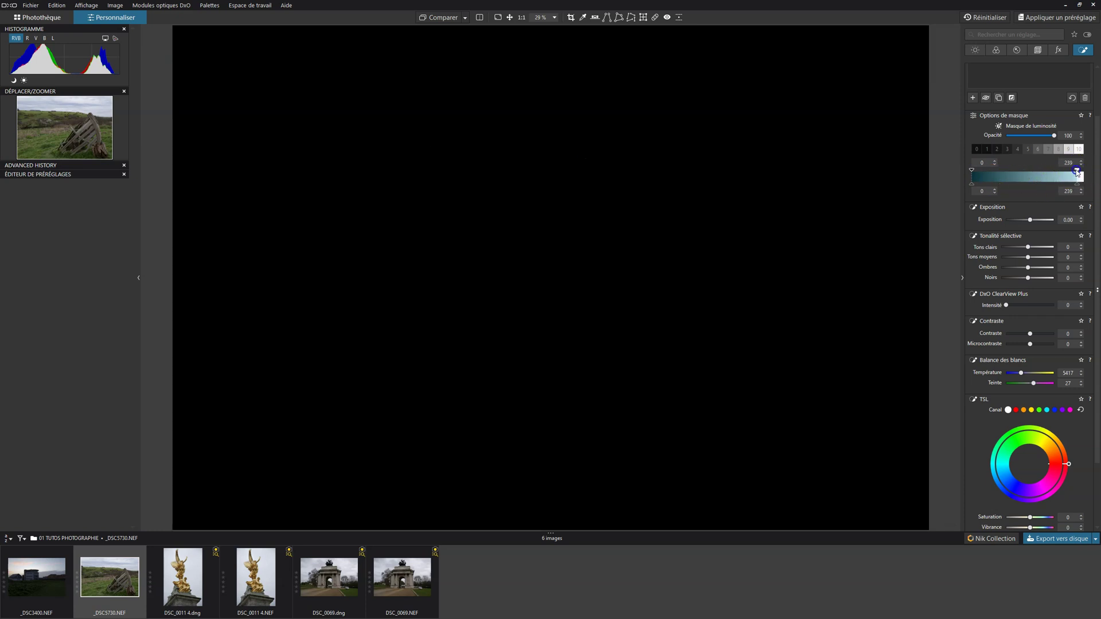
left_click_drag(1068, 171, 1052, 171)
left_click(1012, 98)
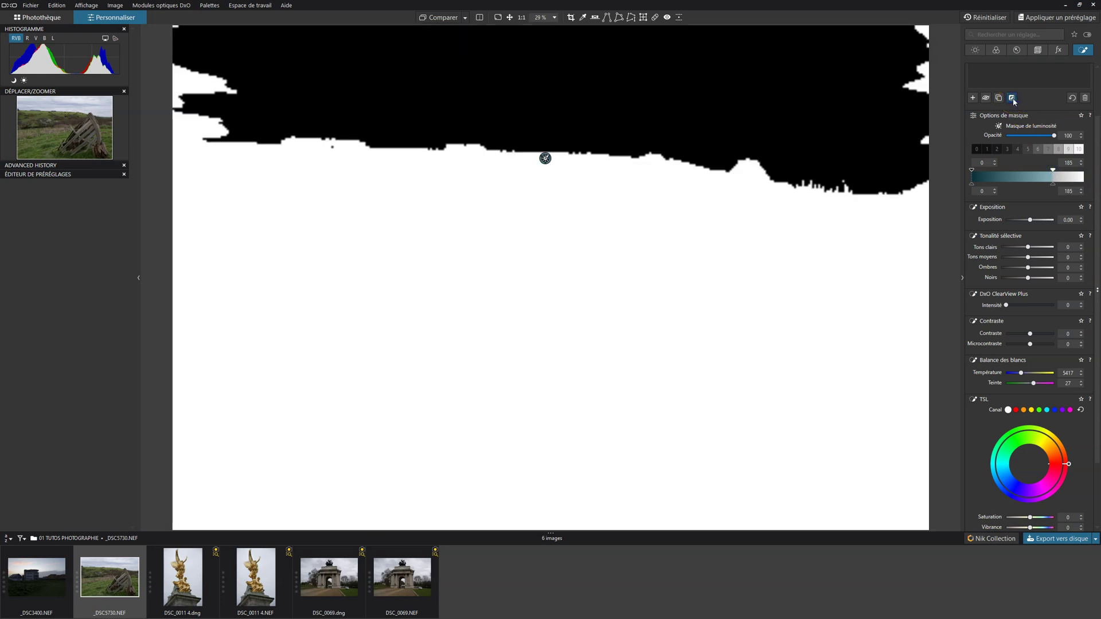
left_click_drag(1053, 171, 1055, 174)
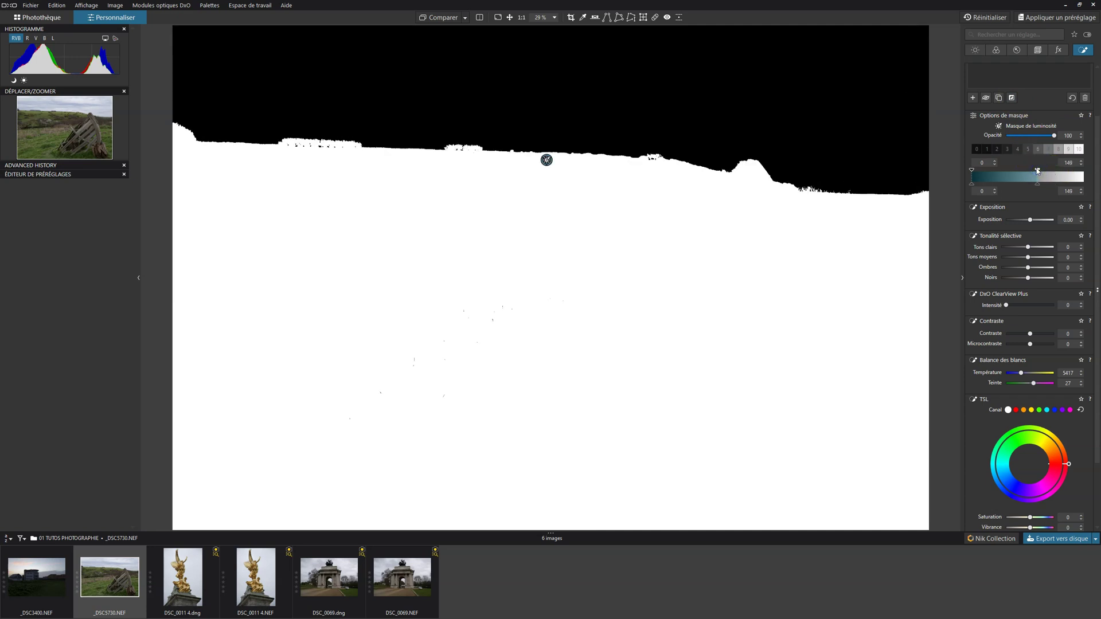
left_click(1012, 98)
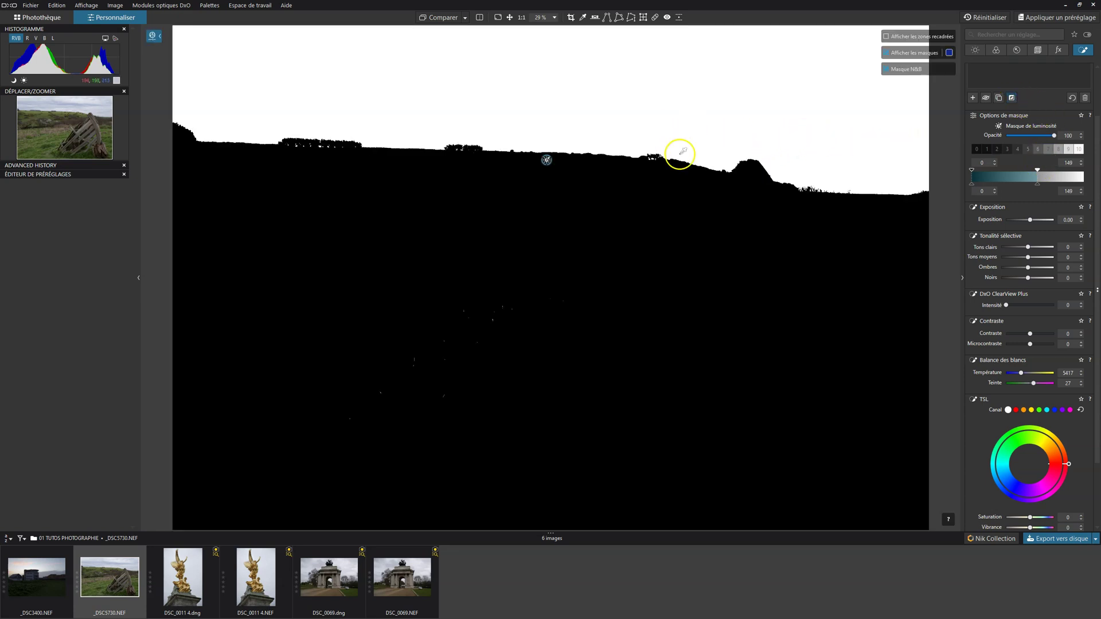
Step: Lower the mask's upper limit to 106, restore the full 0–255 range and switch off the inversion
left_click_drag(1036, 169, 1026, 173)
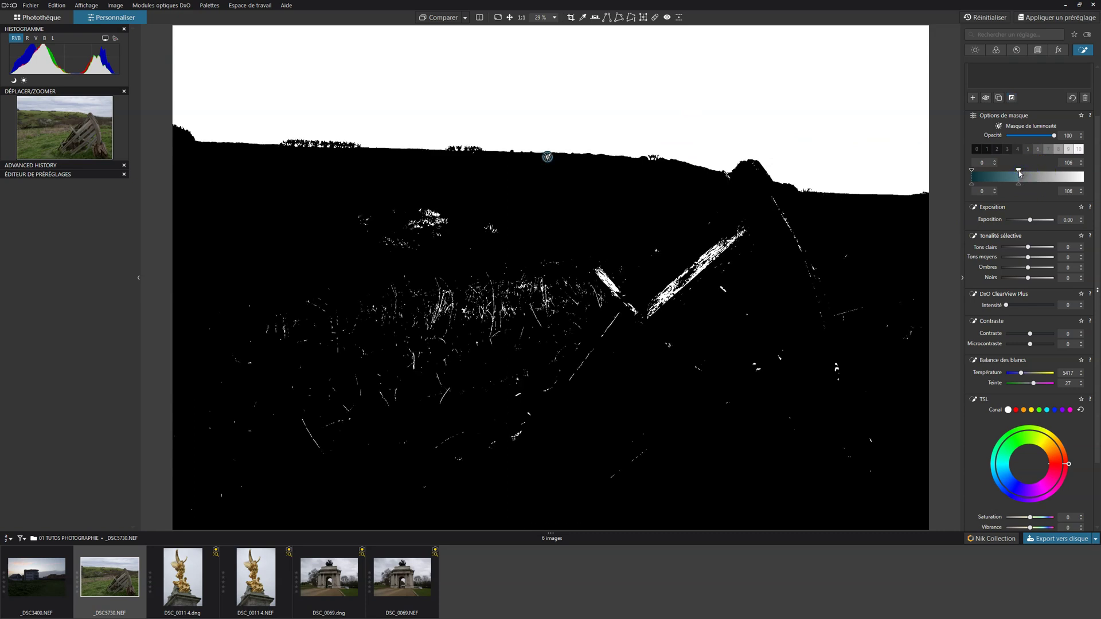
left_click_drag(1011, 172, 1097, 171)
left_click(1012, 98)
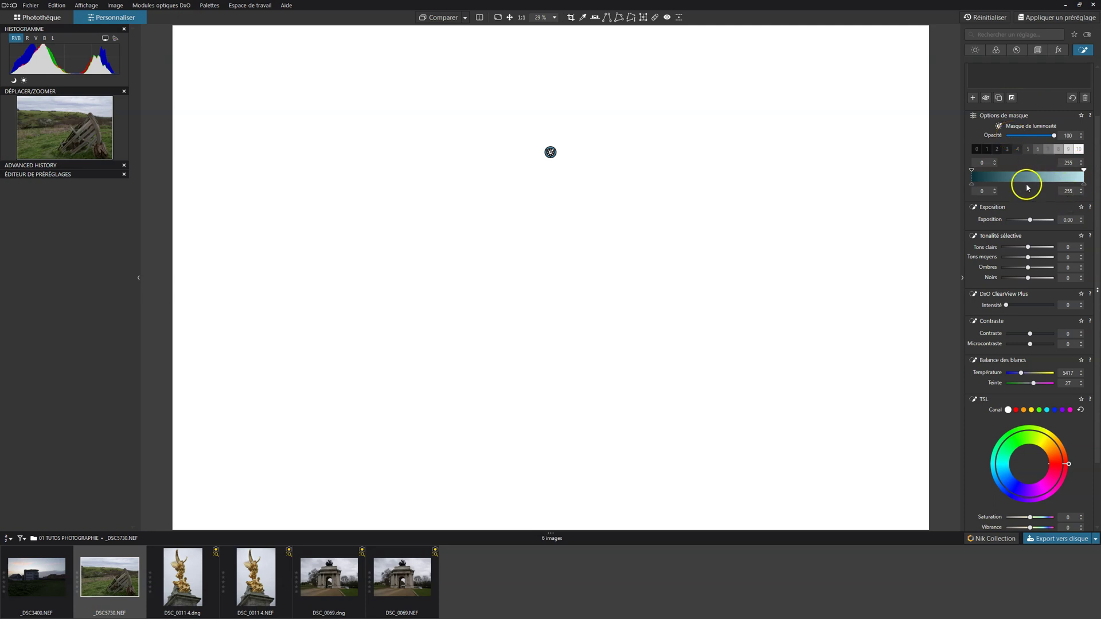
Step: Narrow the luminosity range by raising its lower limit to 68 and bringing its upper limit down from 255
mouse_move(959, 182)
left_click_drag(972, 170, 1002, 170)
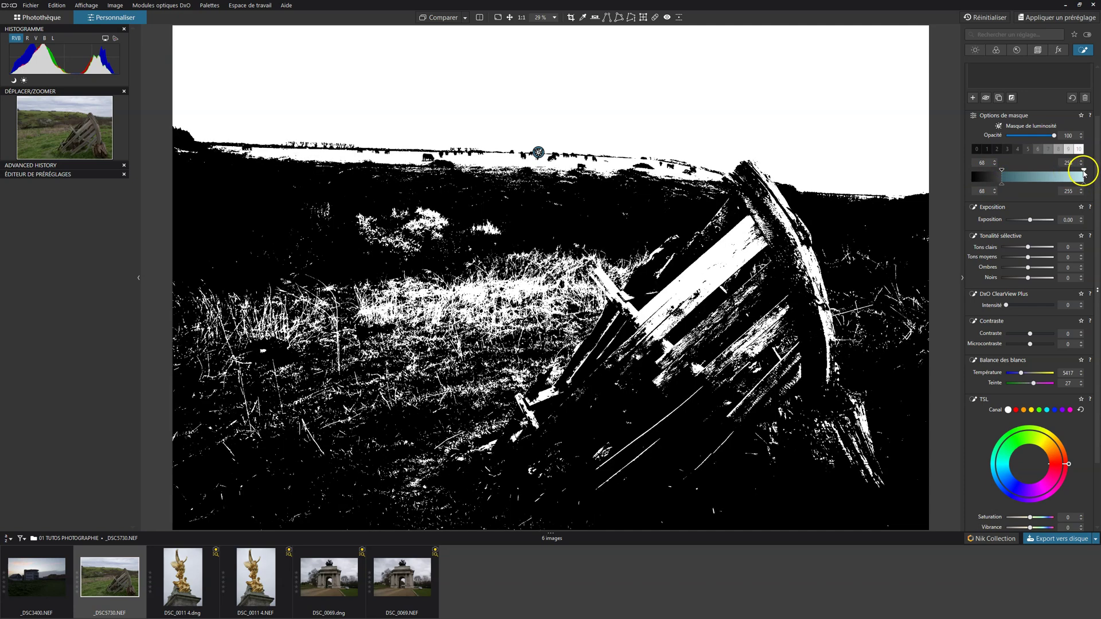
mouse_move(1082, 172)
left_mouse_down()
mouse_move(999, 186)
mouse_move(1027, 180)
left_mouse_up()
left_click(1039, 166)
left_click(1042, 184)
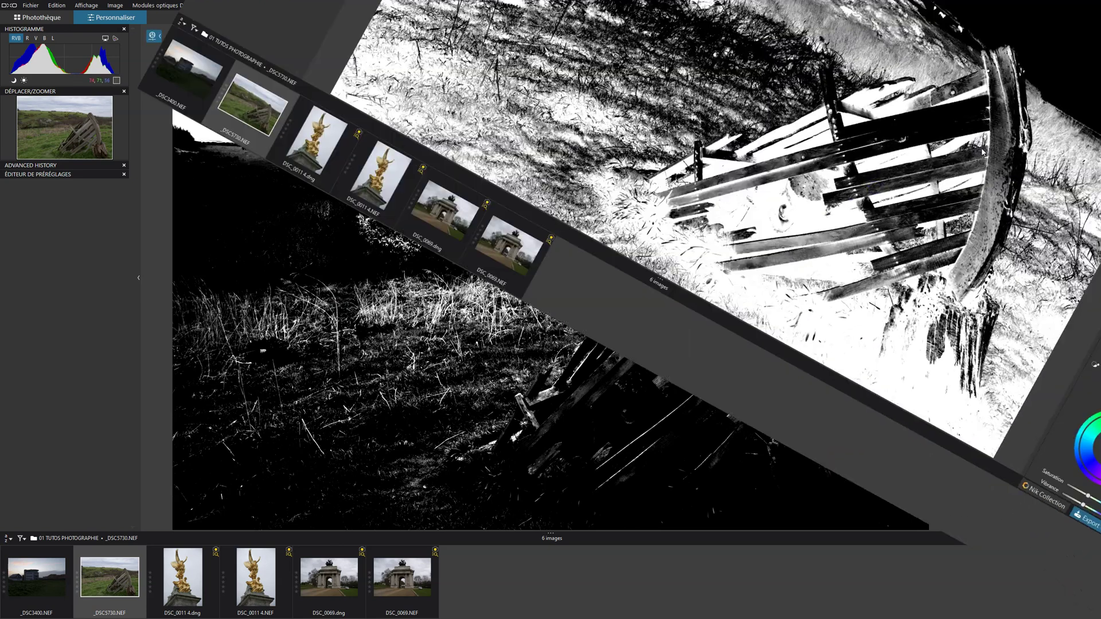
Step: Restrict the mask to tonal zone 1, and switch it to tonal zone 2 with a 47–69 range
left_click(985, 149)
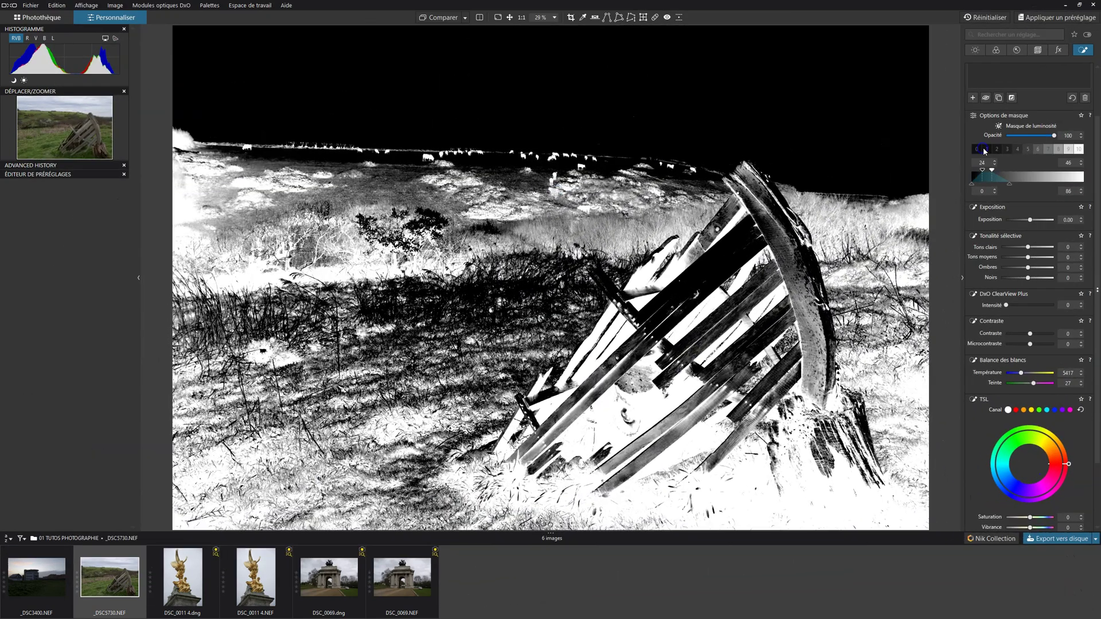
left_click(1000, 151)
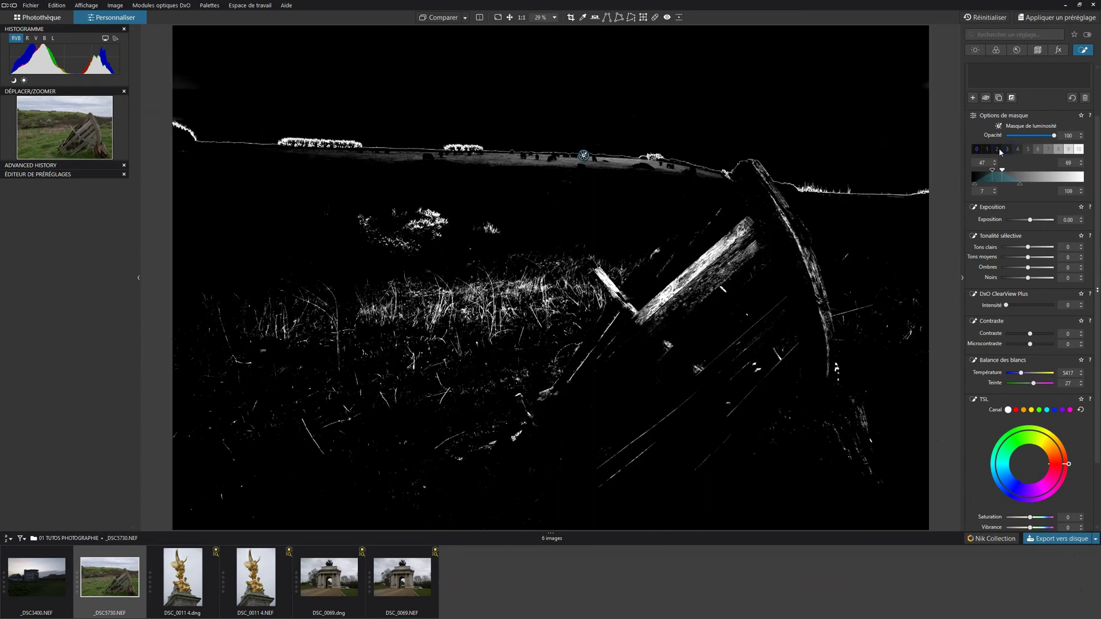
Step: Using the eraser with an adjusted brush size, remove the mask from the hillside, grass and right-hand area around the wooden wreck
scroll(1000, 151, "up", 2)
left_click(1060, 81)
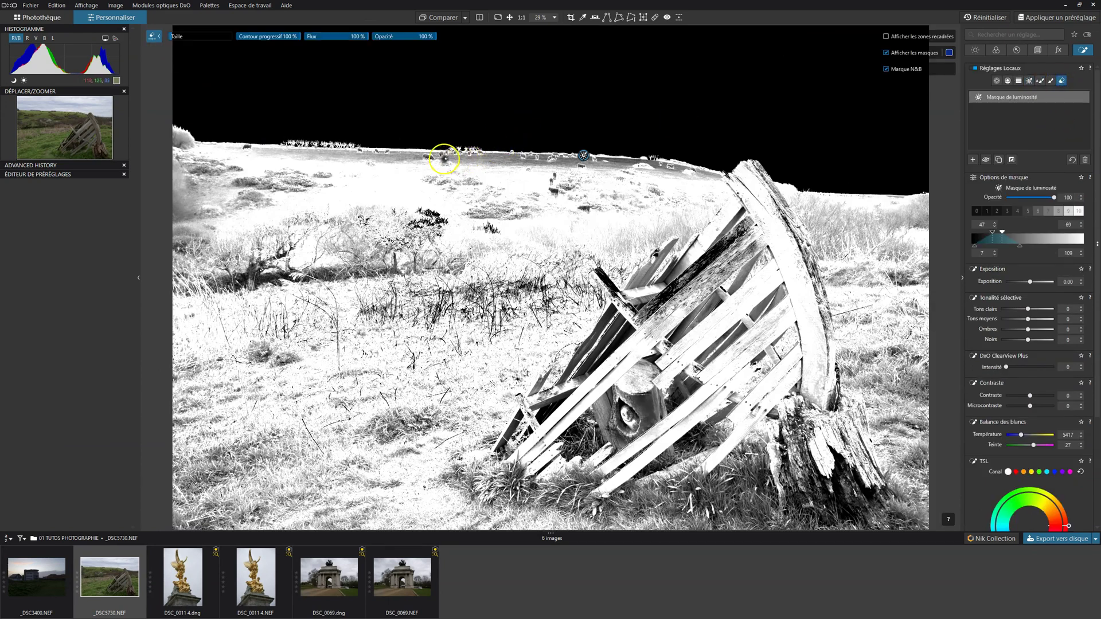
left_click(204, 37)
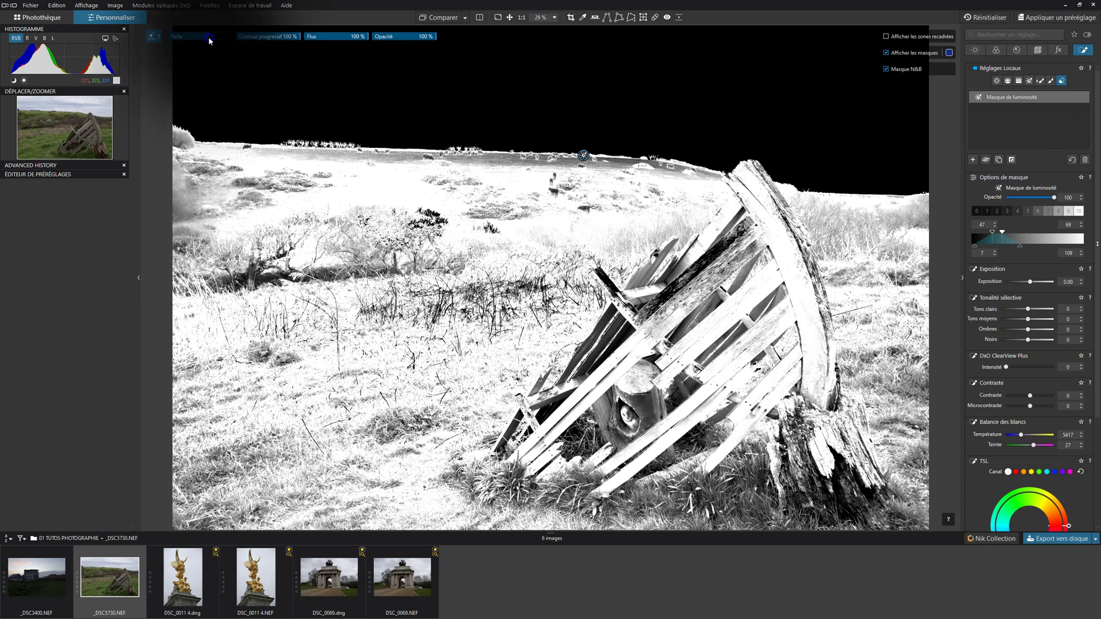
mouse_move(264, 189)
left_mouse_down()
mouse_move(213, 184)
mouse_move(223, 246)
mouse_move(488, 172)
mouse_move(338, 224)
mouse_move(376, 300)
mouse_move(258, 325)
left_mouse_up()
mouse_move(254, 360)
left_mouse_down()
mouse_move(206, 459)
mouse_move(485, 327)
mouse_move(288, 443)
mouse_move(453, 499)
left_mouse_up()
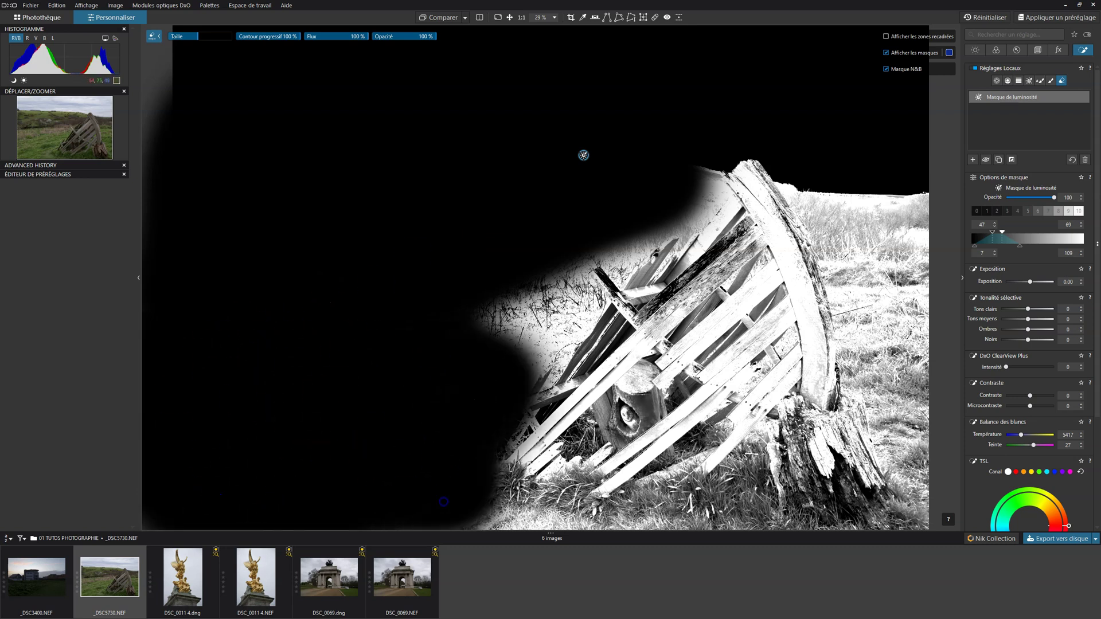
mouse_move(841, 172)
left_mouse_down()
mouse_move(876, 266)
mouse_move(883, 207)
mouse_move(899, 330)
mouse_move(887, 457)
left_mouse_up()
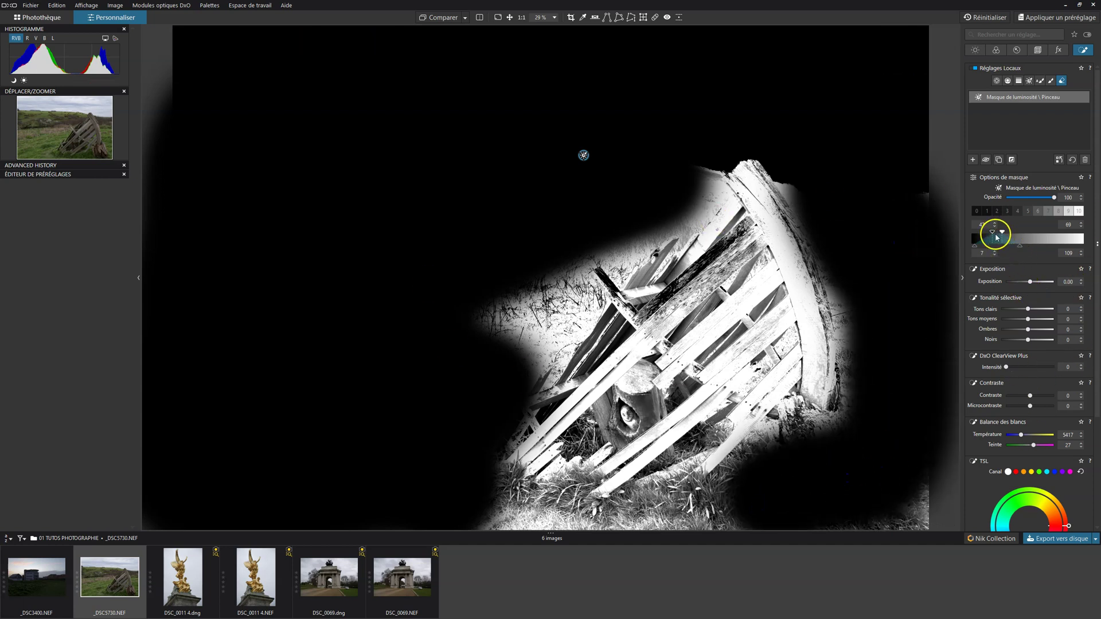
Step: Shift the erased mask's range to 86–108 with falloff limits 46–122, and extend its lower limits to 0
left_click_drag(1003, 239, 1016, 240)
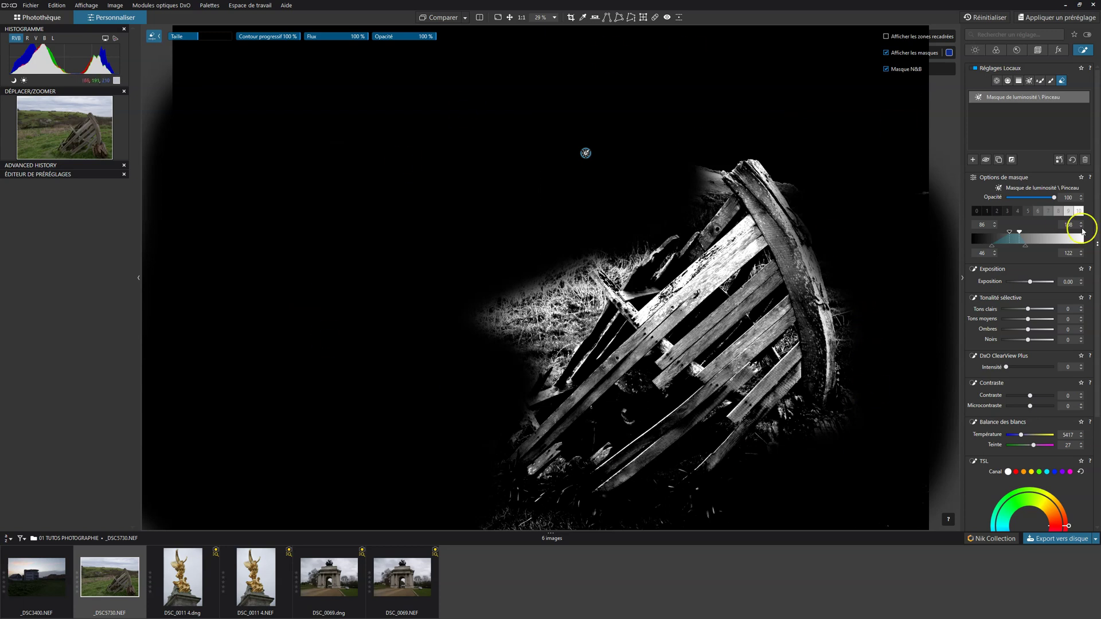
left_click_drag(1010, 233, 972, 234)
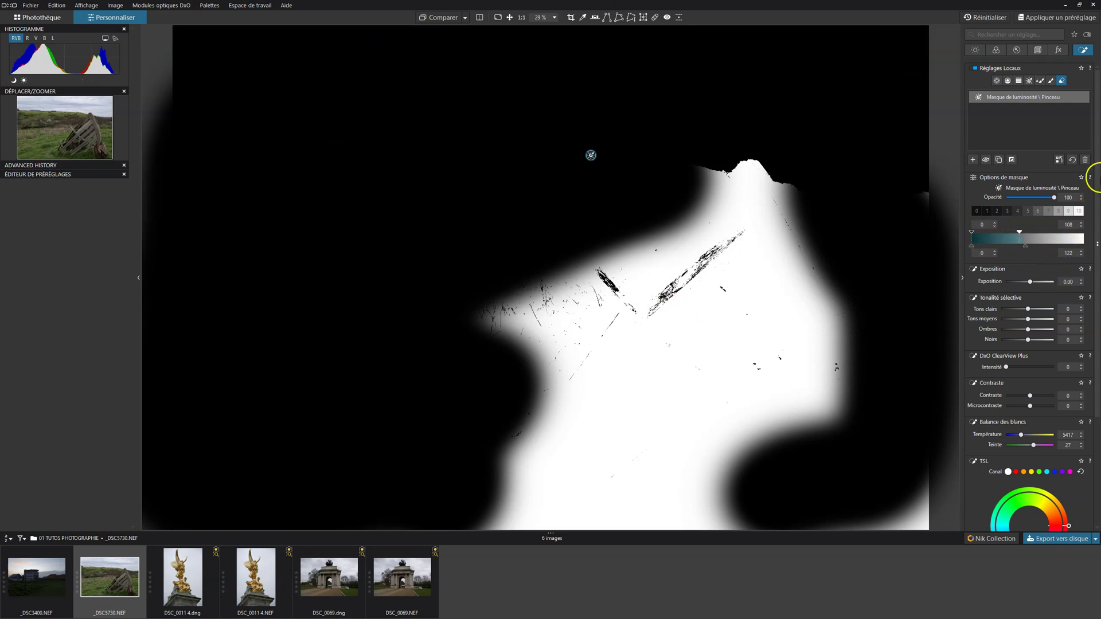
Step: Delete the current luminosity mask and create a new one sampled from the cloudy sky above the wreck
left_click(1085, 160)
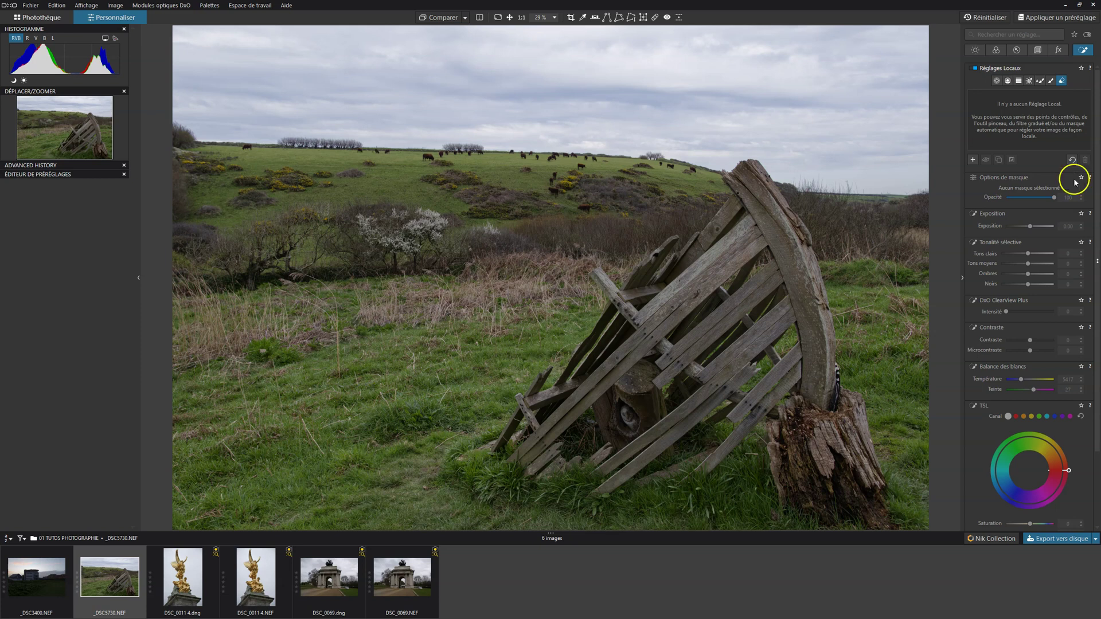
left_click(1033, 81)
left_click(826, 141)
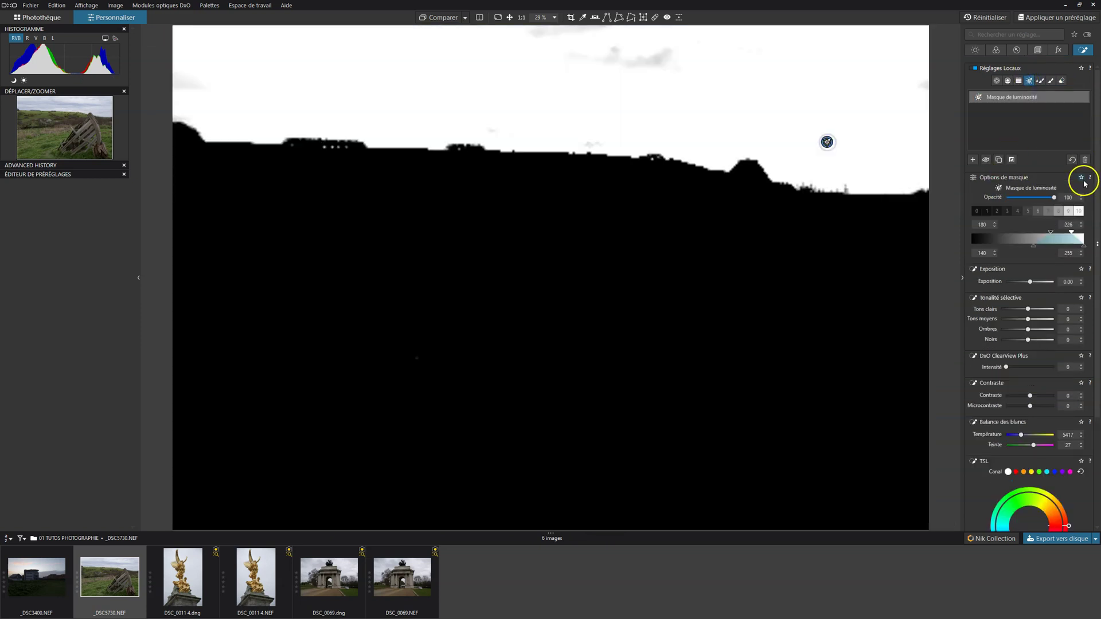
Step: Turn off the black-and-white view and the mask overlay to show the photo normally
mouse_move(826, 101)
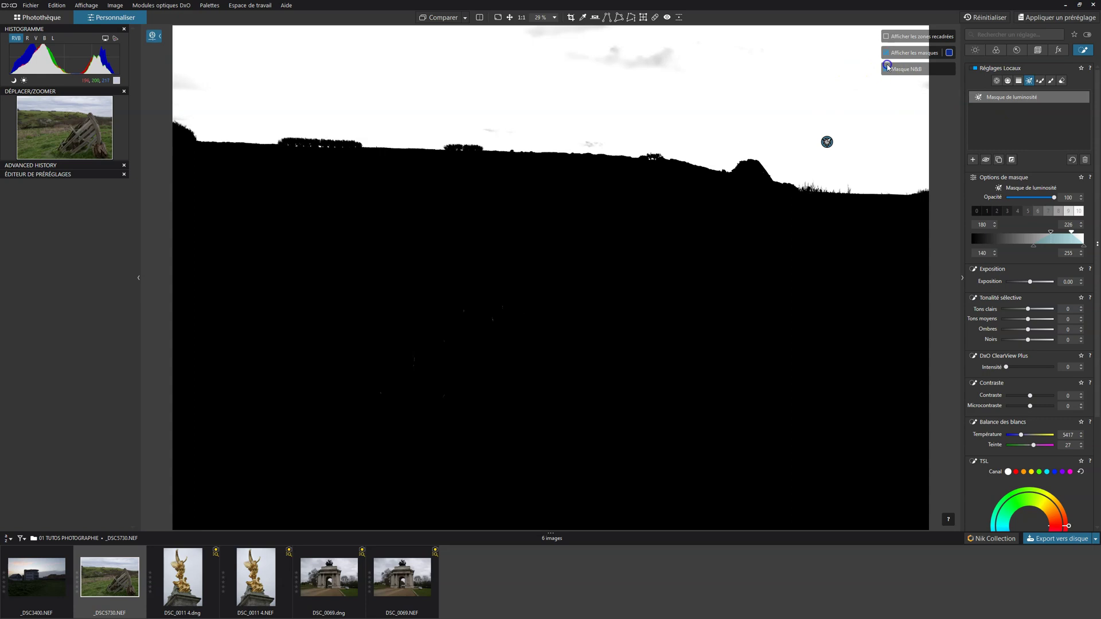
left_click(886, 69)
left_click(886, 52)
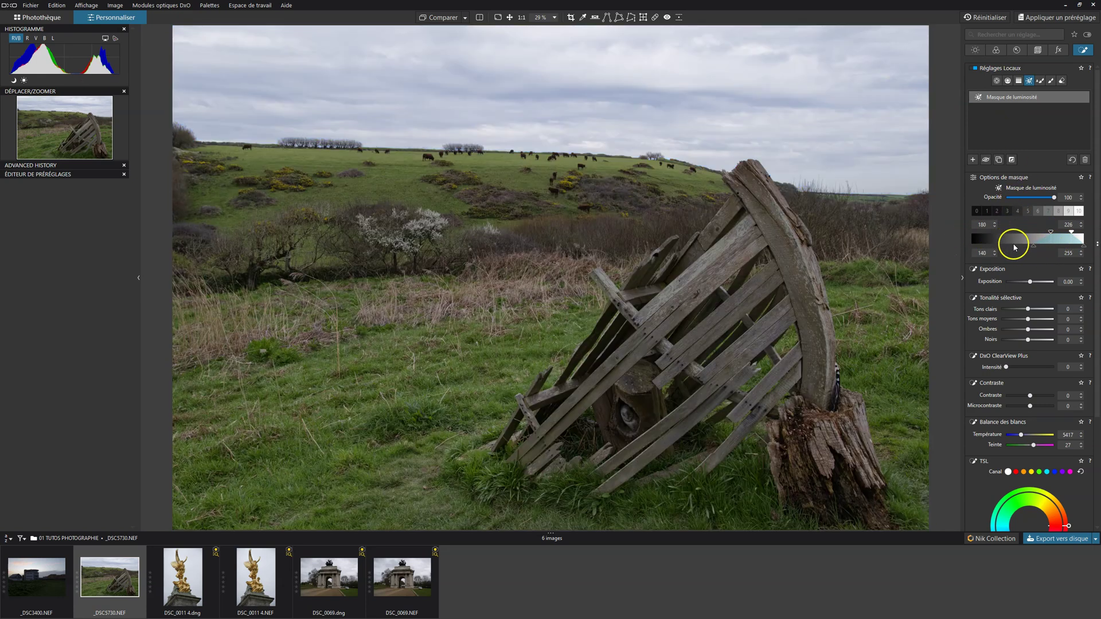
scroll(1055, 312, "down", 3)
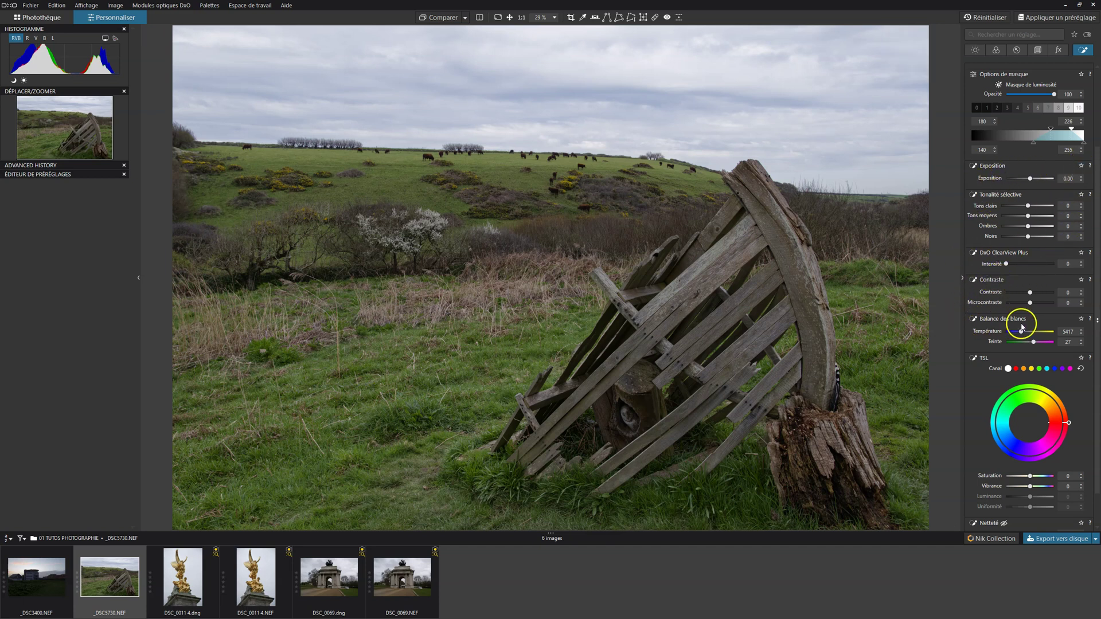
scroll(1052, 327, "down", 2)
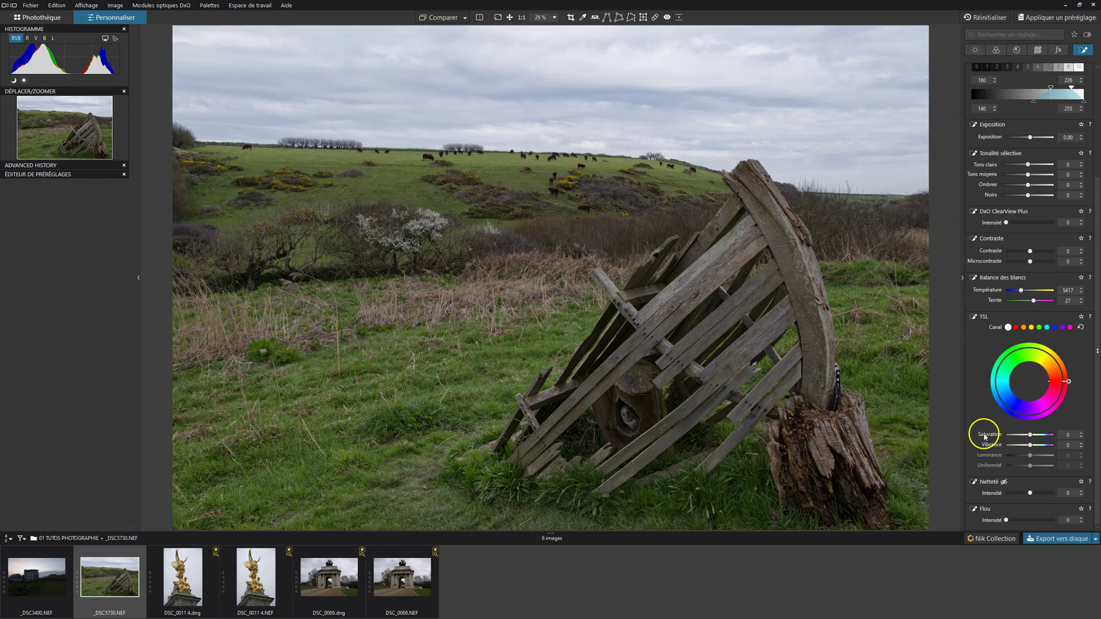
scroll(1009, 499, "up", 6)
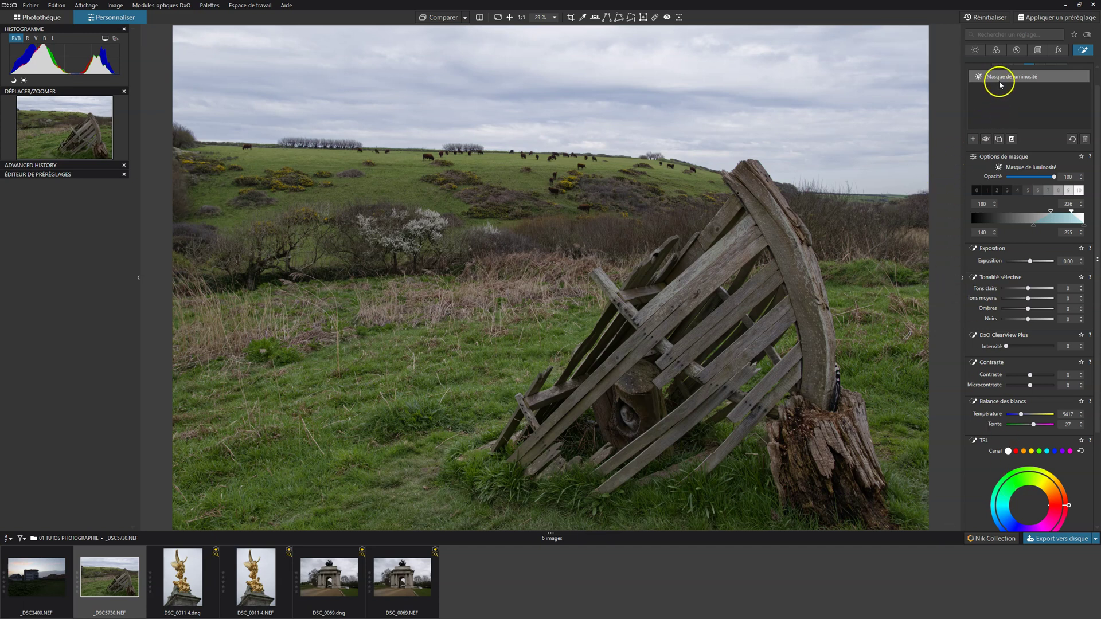
Step: Add a second luminosity mask sampled from the dark bushes on the hillside
mouse_move(1001, 79)
left_click(970, 140)
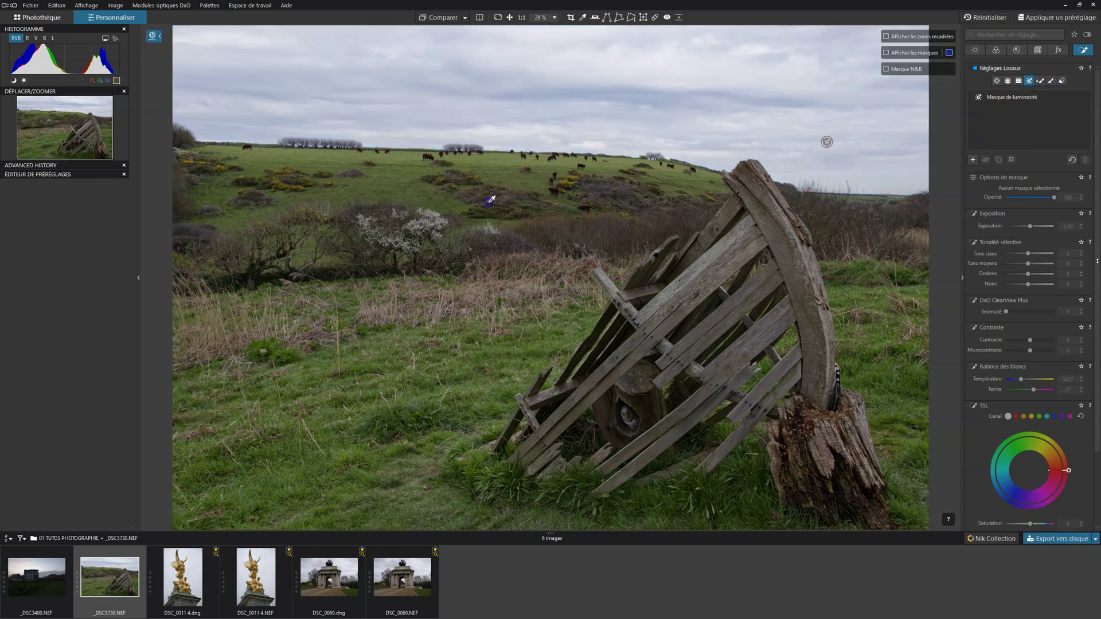
left_click(490, 200)
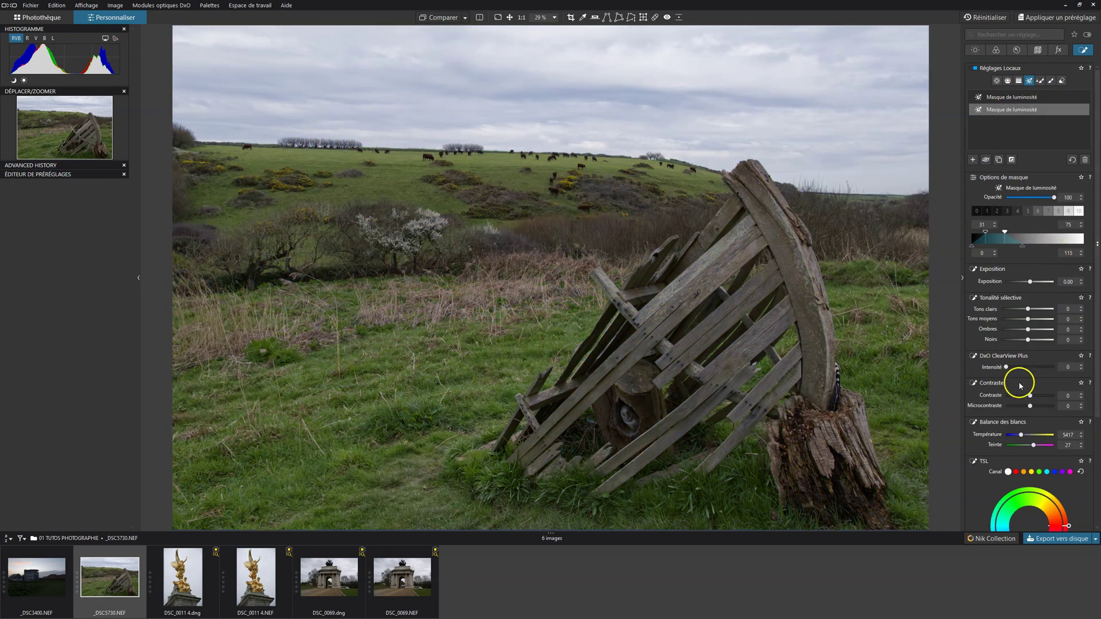